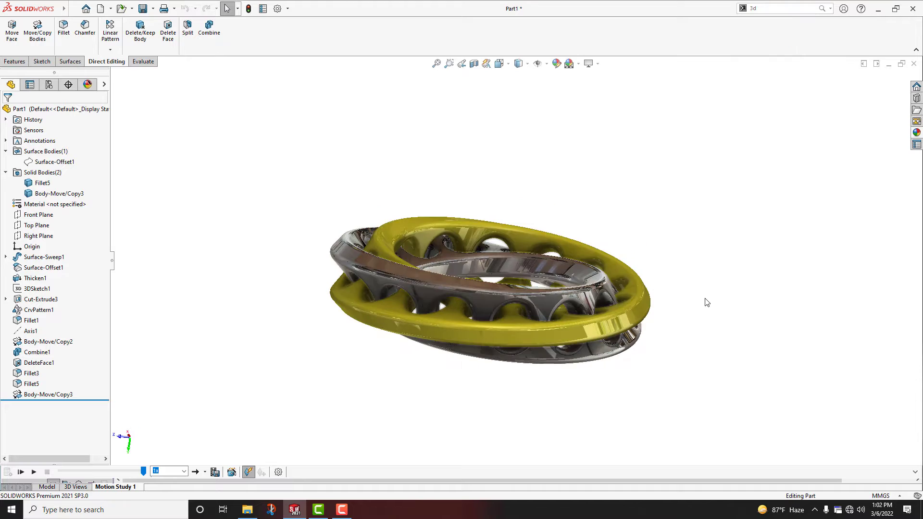
# - Close the open interlocking-ring model and create a new part document
pyautogui.moveTo(707, 302); pyautogui.dragTo(661, 299, button='middle')
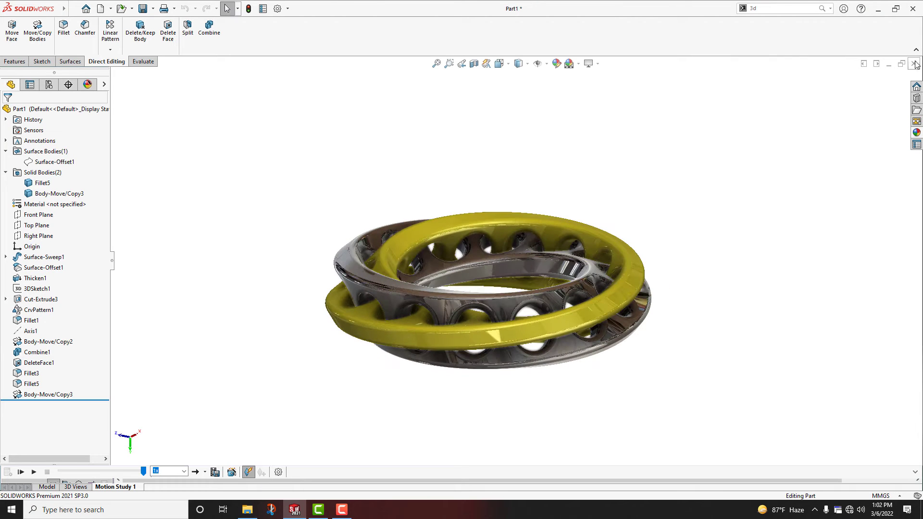
pyautogui.click(915, 64)
pyautogui.click(413, 260)
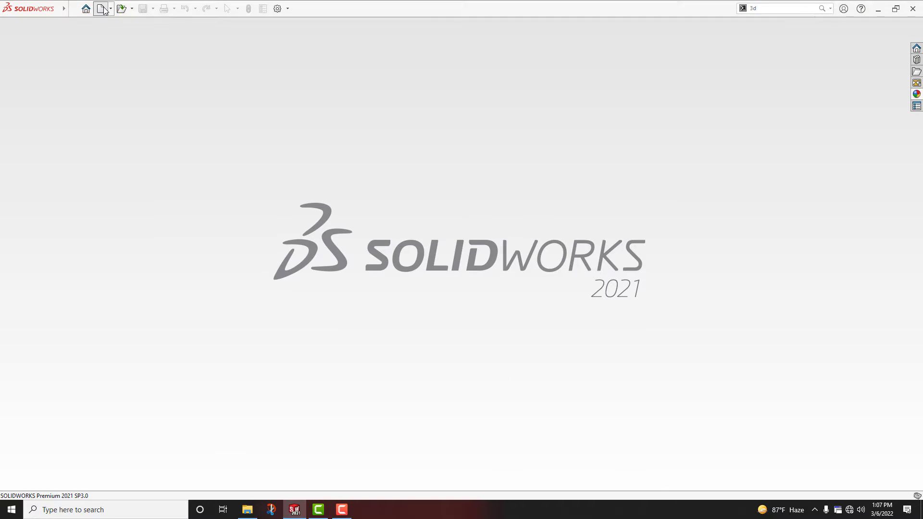
pyautogui.click(102, 9)
pyautogui.click(378, 373)
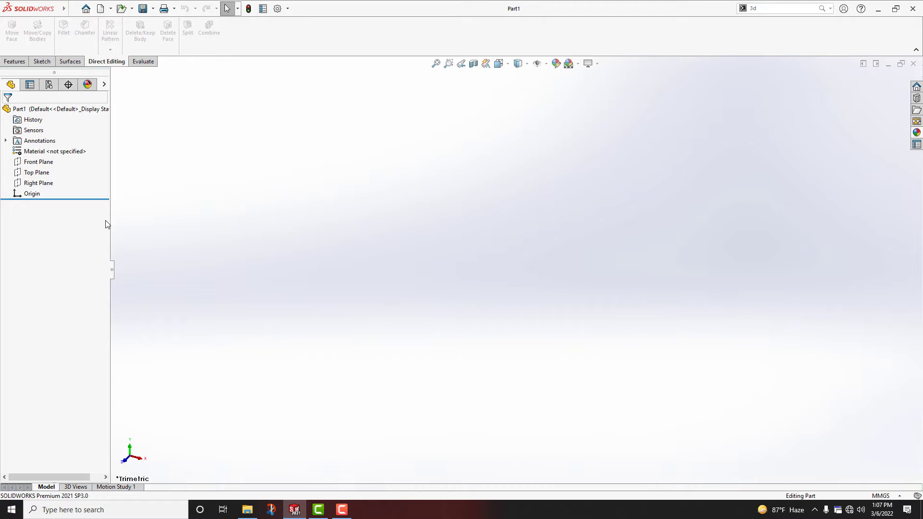
# - On the Front Plane, sketch a horizontal midpoint line about 117 mm long centred on the origin and convert it to construction geometry
pyautogui.click(32, 163)
pyautogui.click(42, 151)
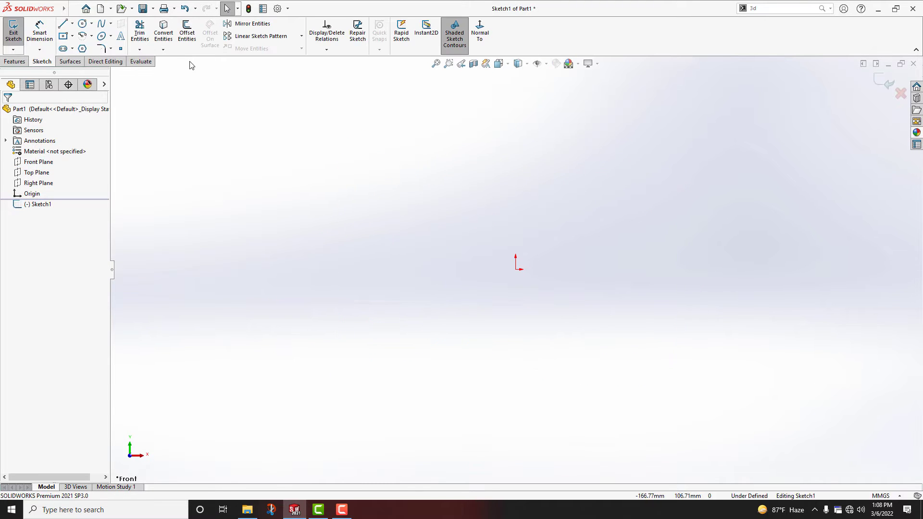
pyautogui.click(65, 25)
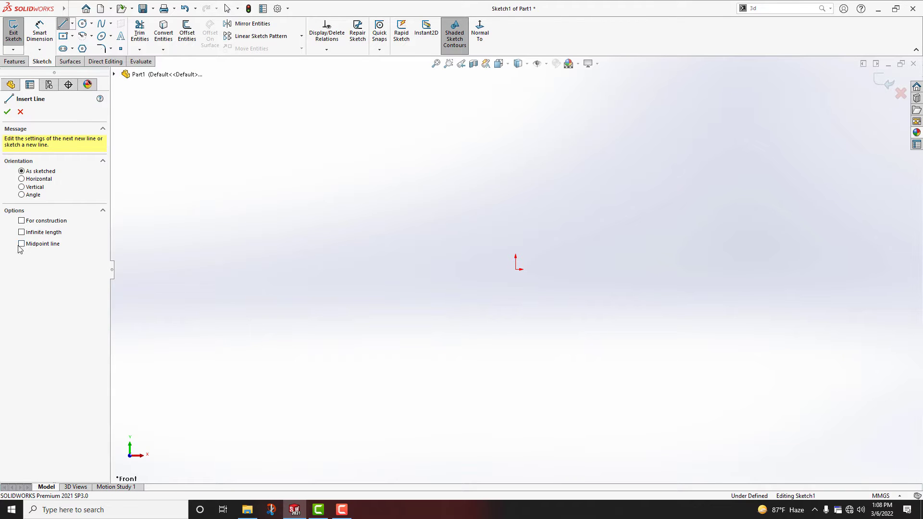
pyautogui.click(515, 270)
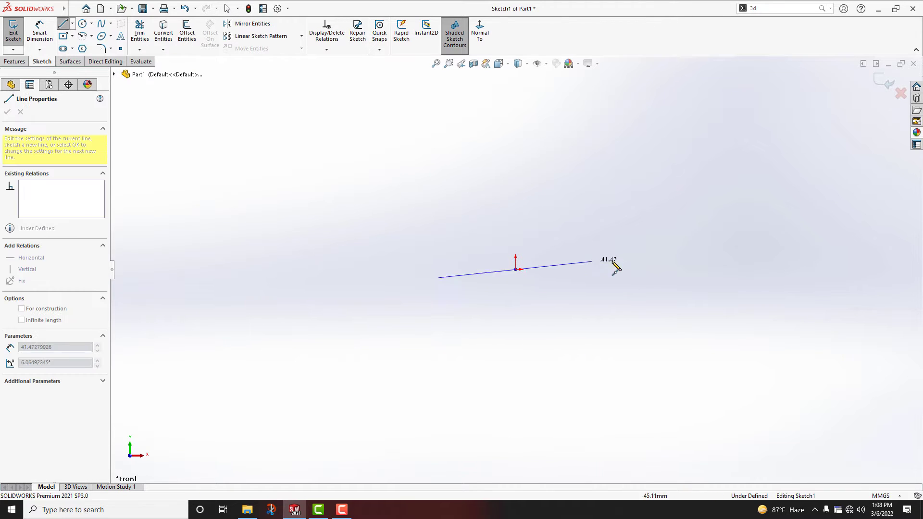
pyautogui.click(625, 269)
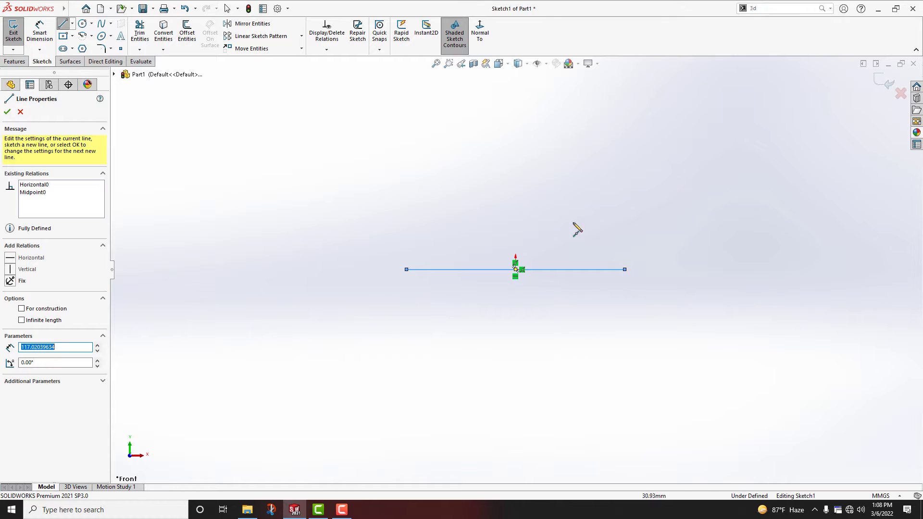
pyautogui.press('Escape')
pyautogui.click(569, 269)
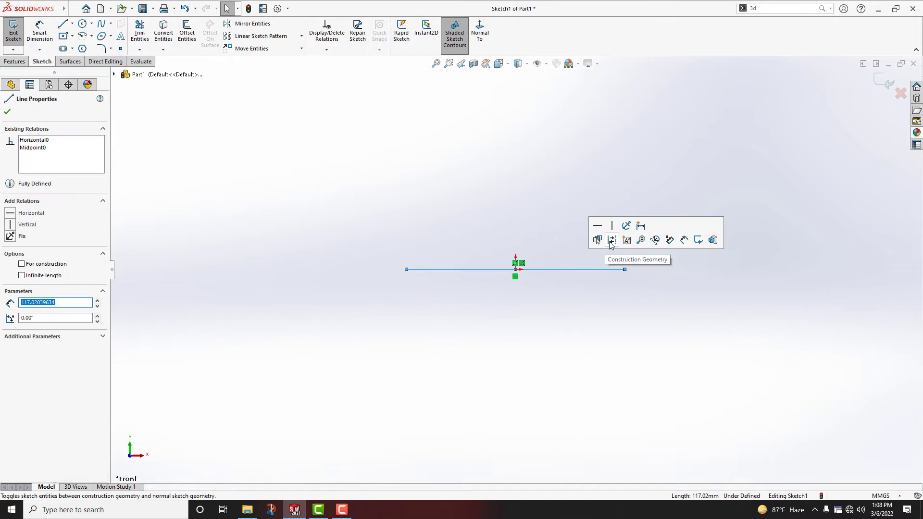
pyautogui.click(611, 242)
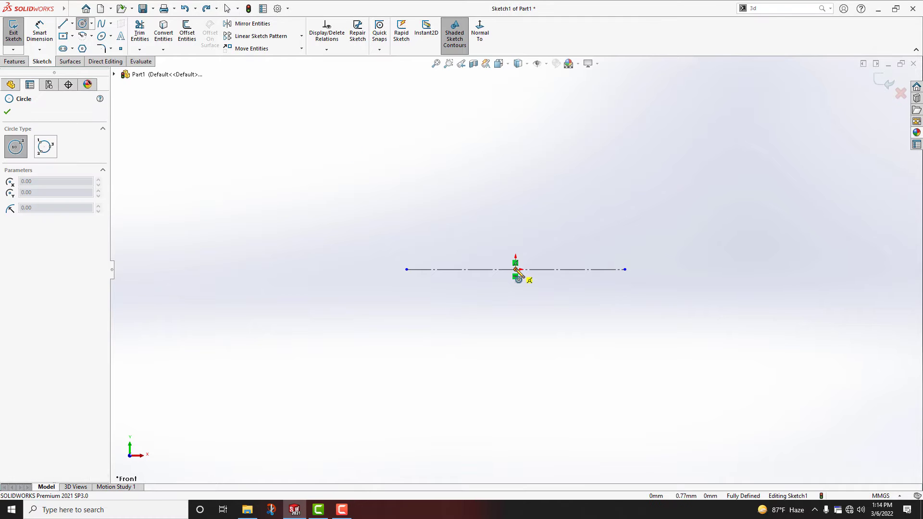
# - Draw a circle centred on the origin and set its diameter to 100 mm
pyautogui.click(516, 270)
pyautogui.click(610, 356)
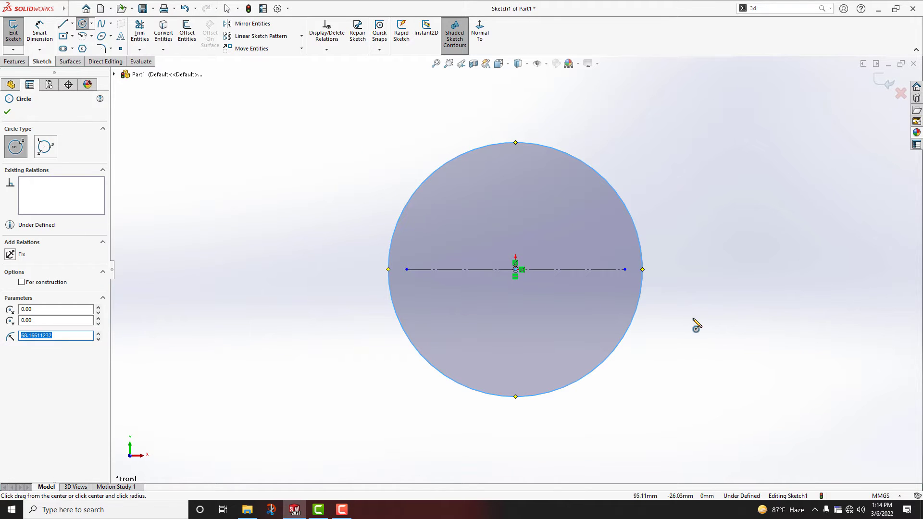
pyautogui.moveTo(693, 318); pyautogui.dragTo(689, 274, button='right')
pyautogui.click(636, 232)
pyautogui.click(691, 262)
pyautogui.write('100')
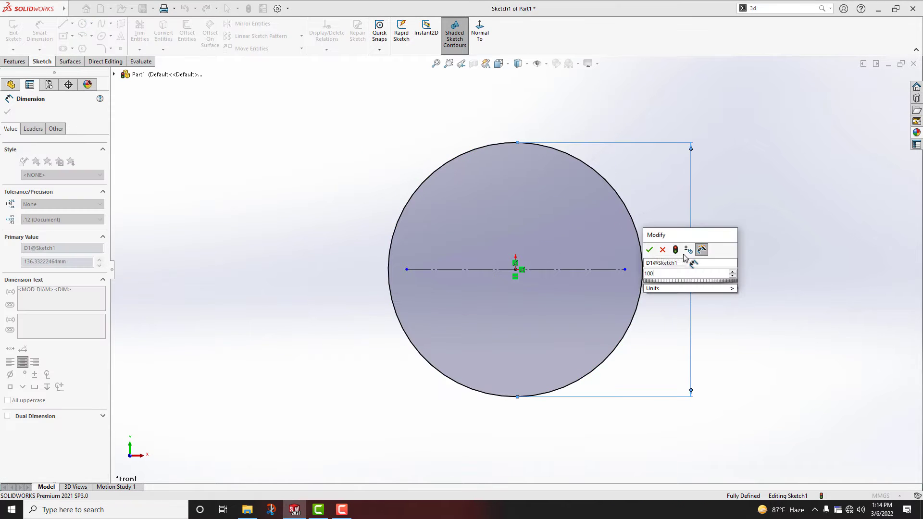
pyautogui.press('Return')
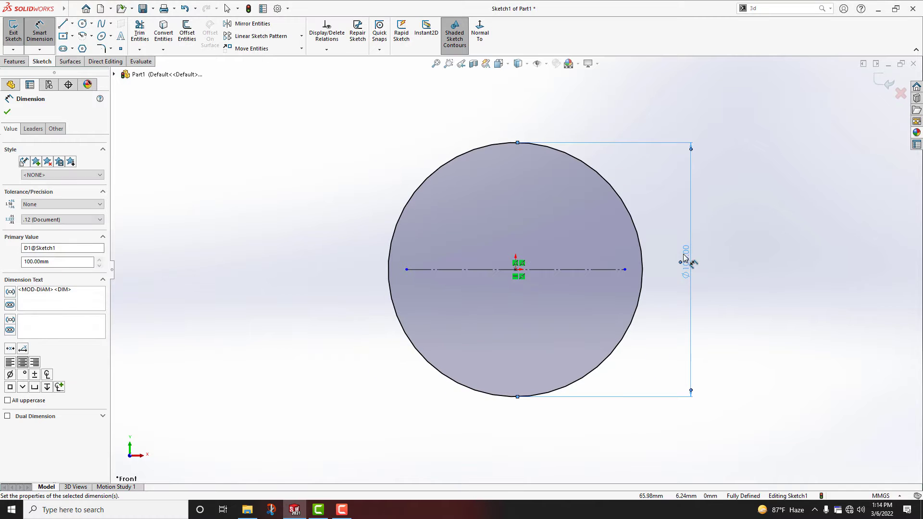
pyautogui.click(9, 113)
# - Attach the construction line's endpoint to the circle, then trim away the circle's lower half and finish the sketch
pyautogui.click(643, 270)
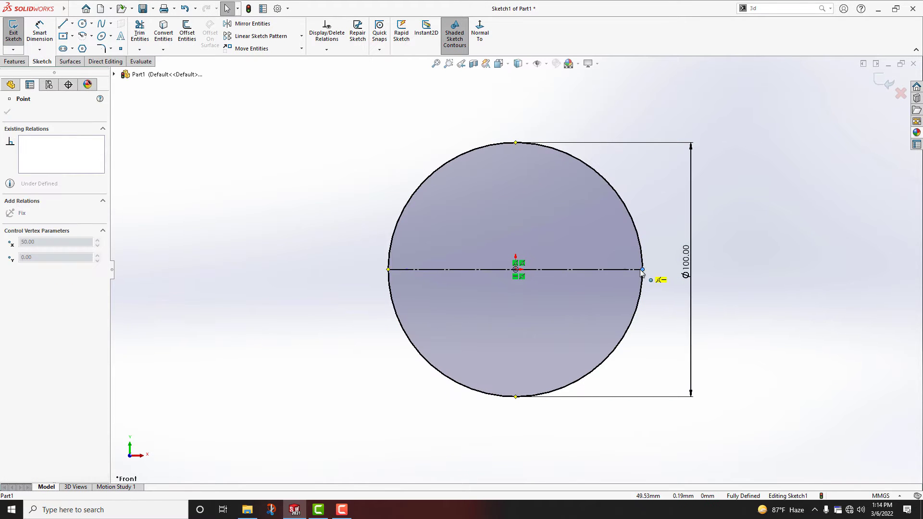
pyautogui.click(6, 115)
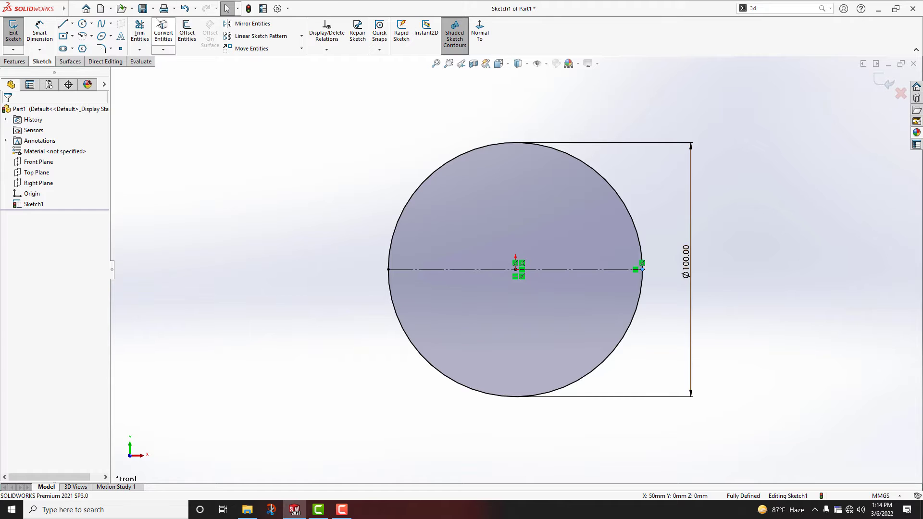
pyautogui.click(140, 32)
pyautogui.moveTo(501, 337); pyautogui.dragTo(409, 356)
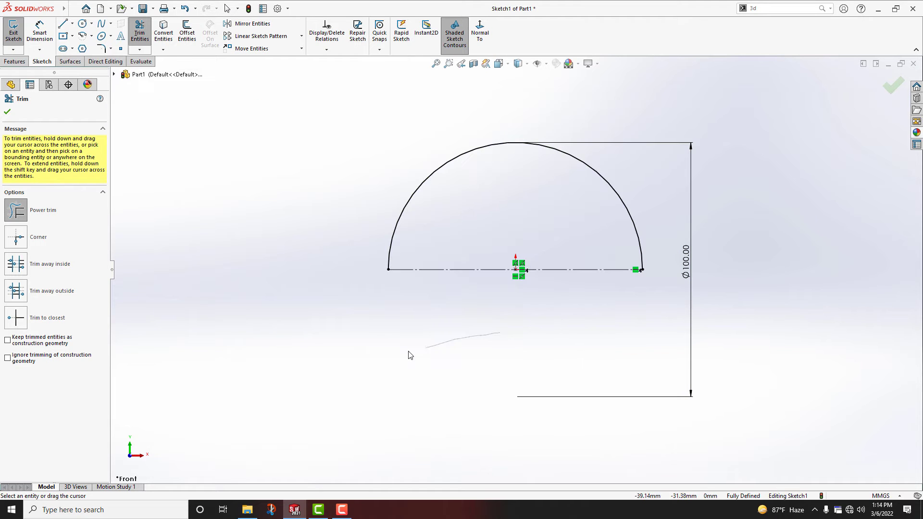
pyautogui.click(7, 113)
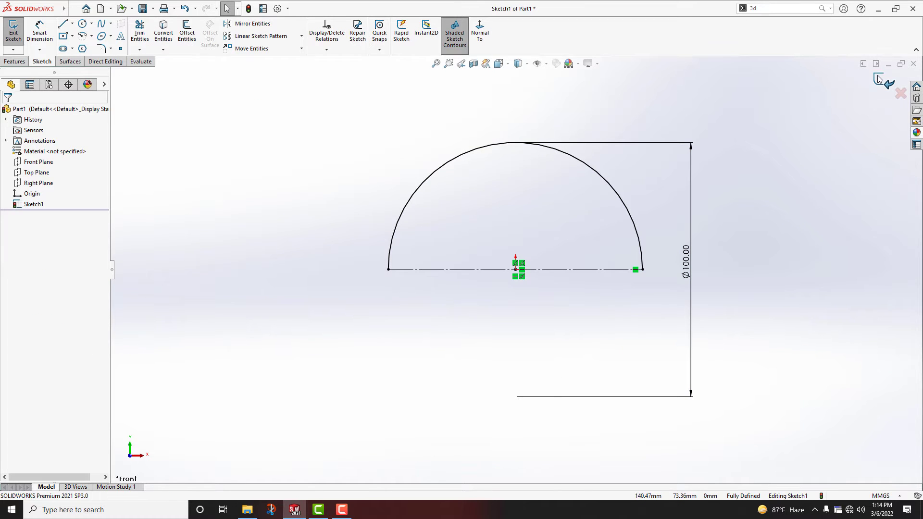
pyautogui.click(878, 79)
# - On the Top Plane, sketch a vertical midpoint line about 51 mm long, centred on the left end of the first sketch's construction line
pyautogui.moveTo(822, 130); pyautogui.dragTo(708, 262, button='middle')
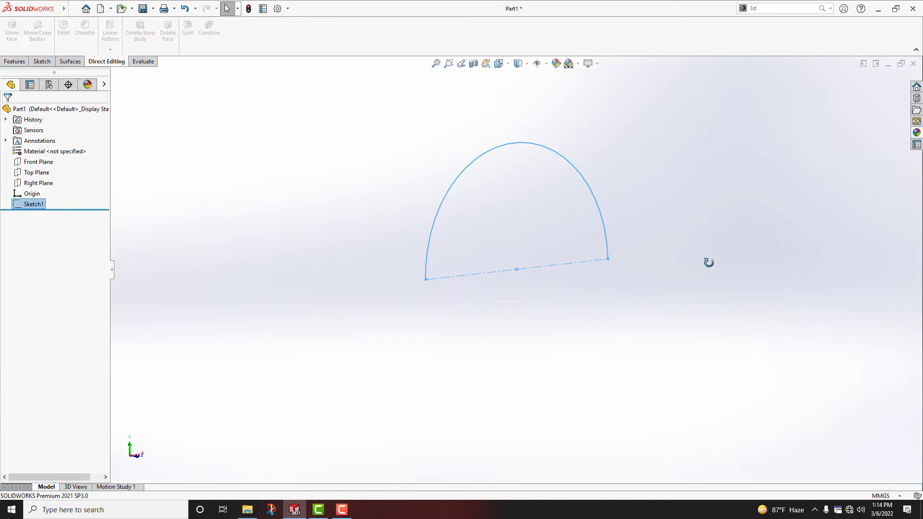
pyautogui.click(37, 172)
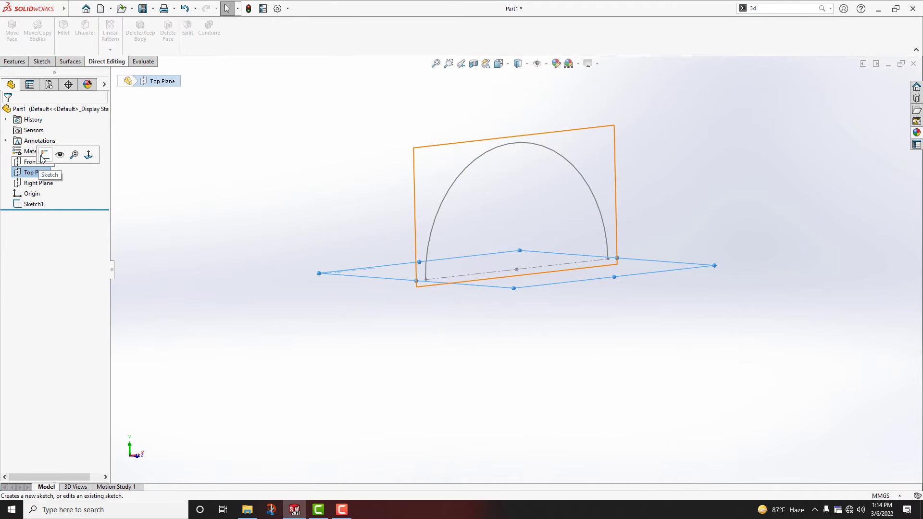
pyautogui.click(73, 157)
pyautogui.click(72, 23)
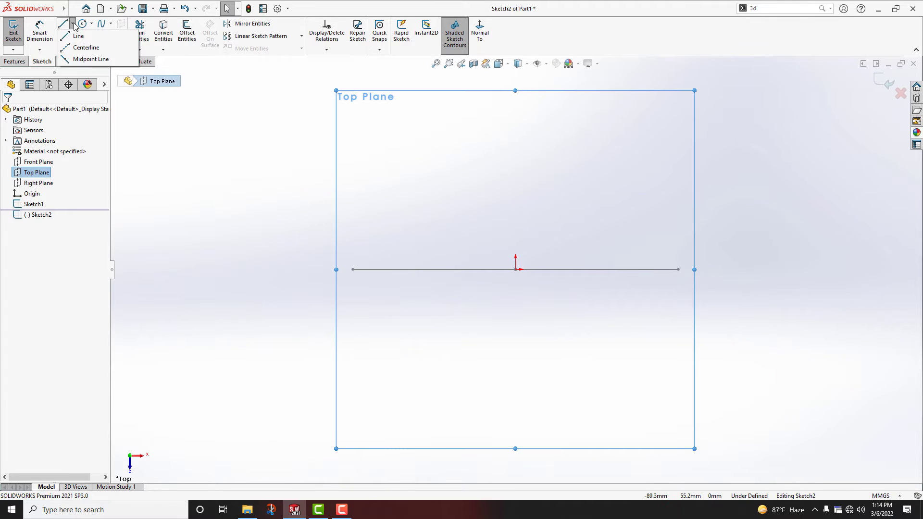
pyautogui.click(80, 35)
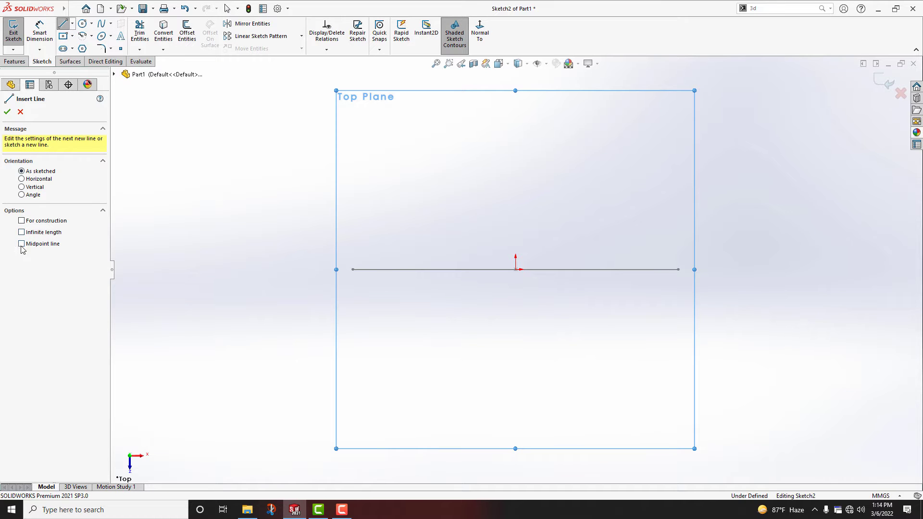
pyautogui.click(352, 269)
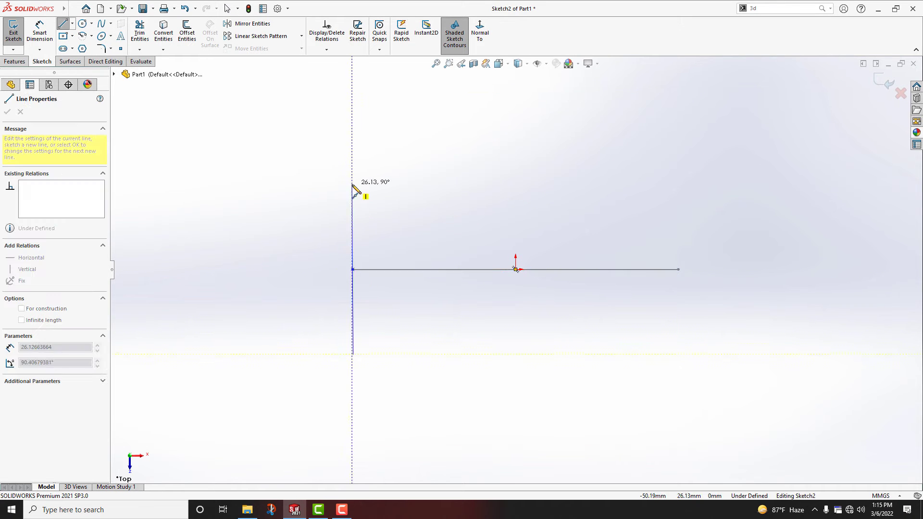
pyautogui.click(352, 187)
pyautogui.rightClick(374, 173)
pyautogui.click(376, 195)
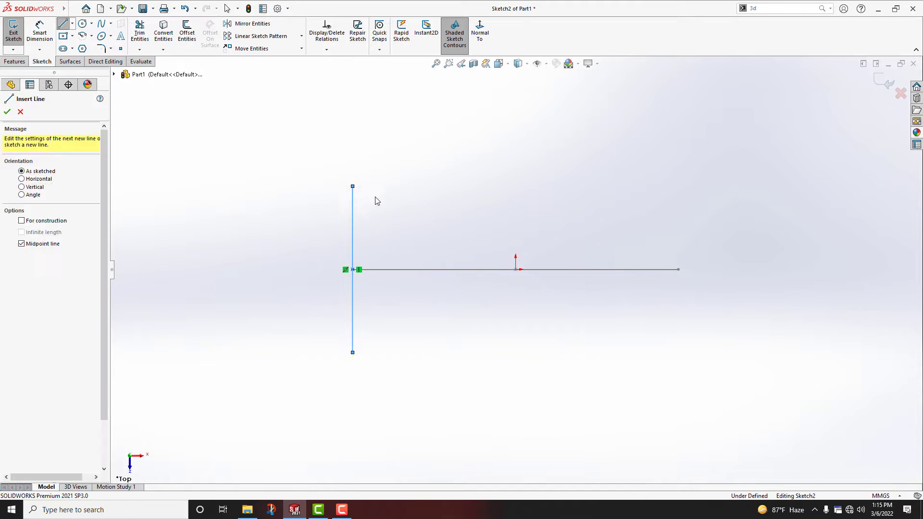
pyautogui.click(353, 229)
pyautogui.click(278, 355)
# - Dimension the vertical line's length and set it to 30 mm
pyautogui.moveTo(278, 354); pyautogui.dragTo(259, 308, button='right')
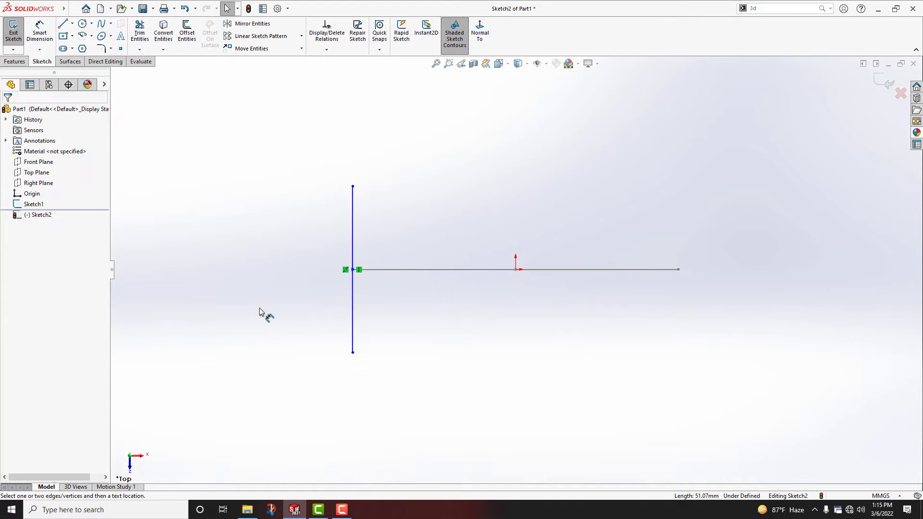
pyautogui.click(355, 327)
pyautogui.click(261, 272)
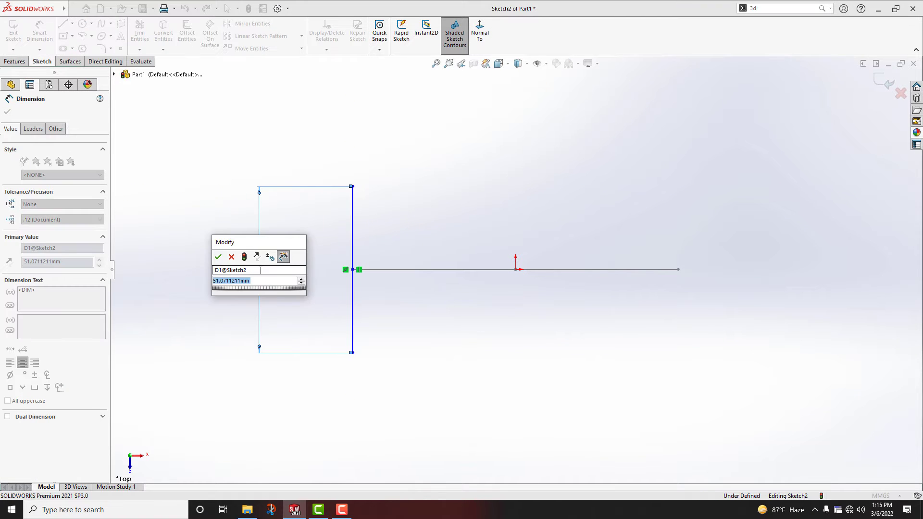
pyautogui.write('30')
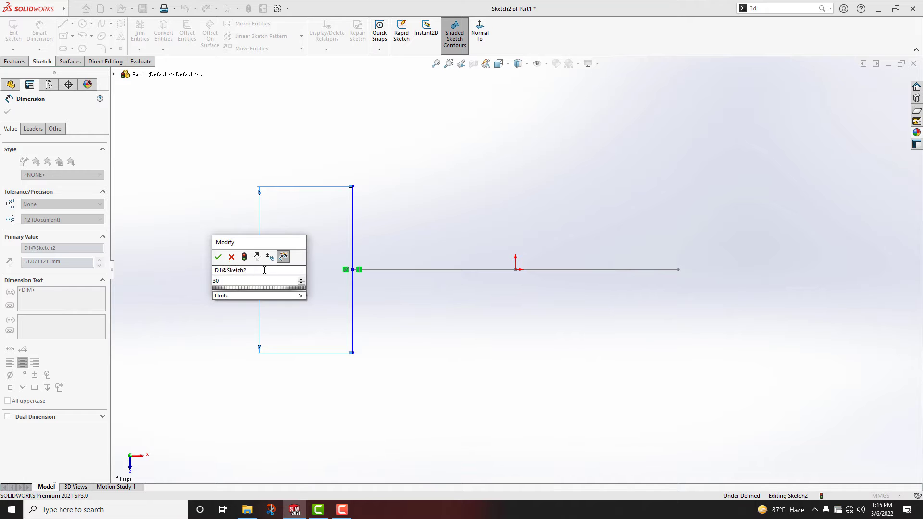
pyautogui.press('Return')
pyautogui.press('Escape')
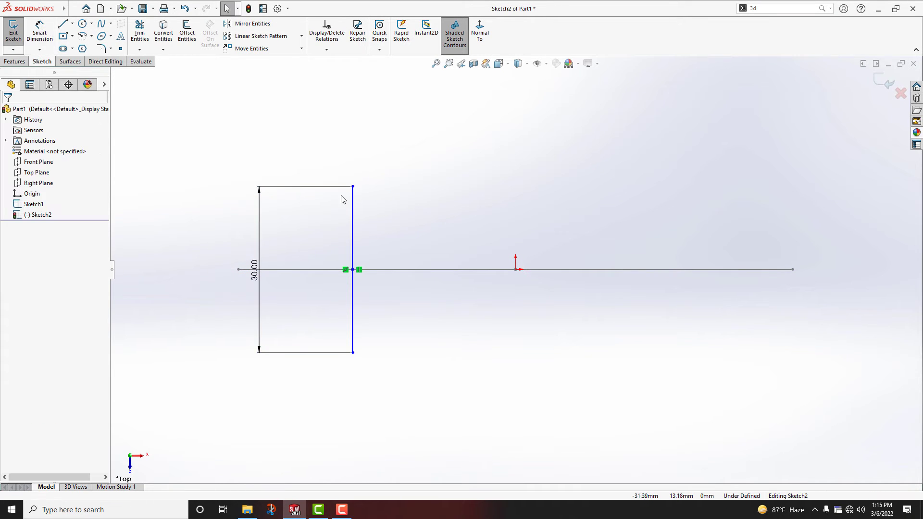
# - Undo the last length change, add a Pierce relation between the vertical line's midpoint and the construction line, and finish the sketch
pyautogui.click(357, 272)
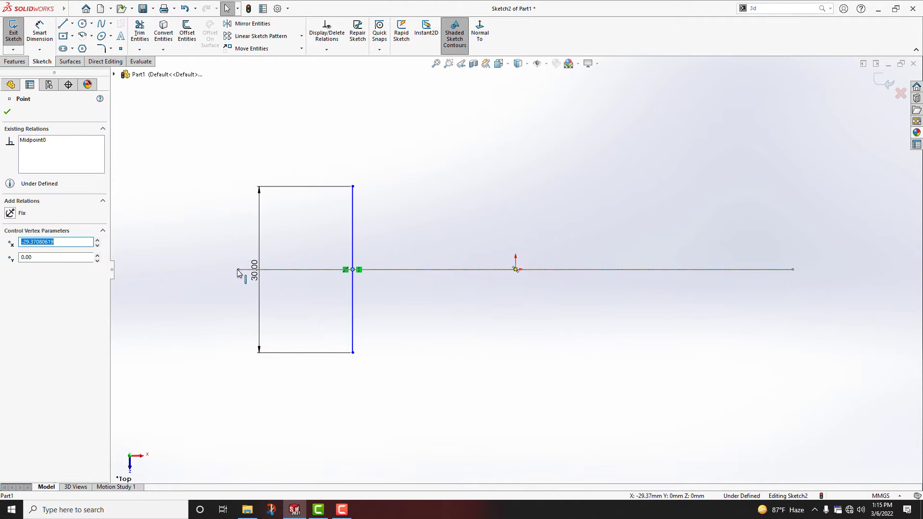
pyautogui.hotkey('ctrl', 'z')
pyautogui.click(11, 289)
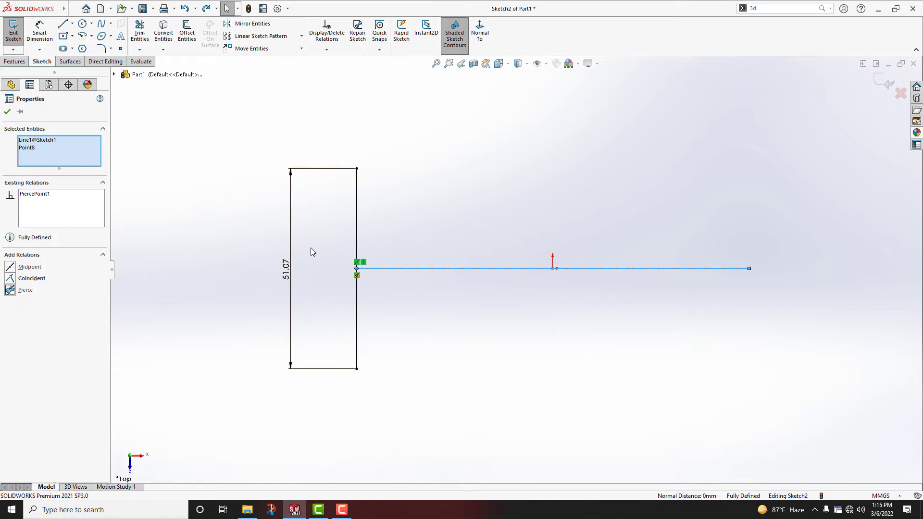
pyautogui.press('Escape')
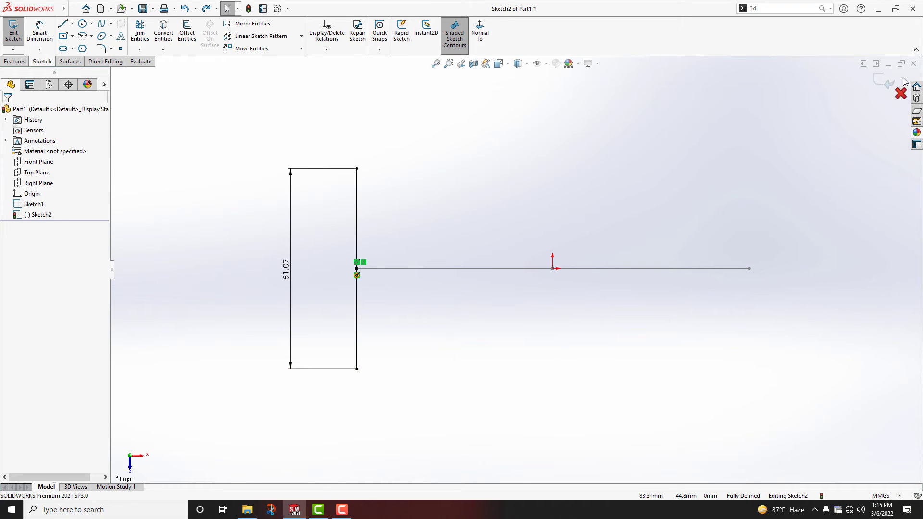
pyautogui.click(888, 81)
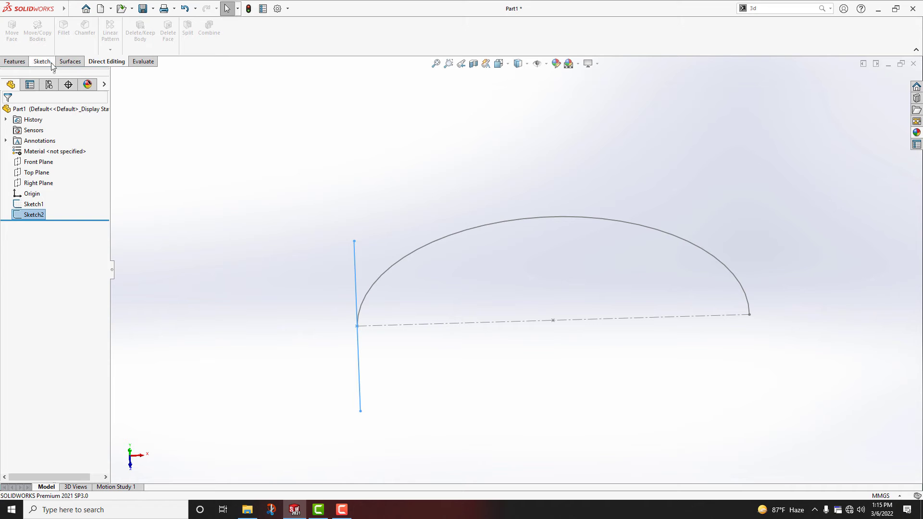
# - Start a swept surface with the vertical line sketch as profile and the semicircular arc sketch as path
pyautogui.click(70, 62)
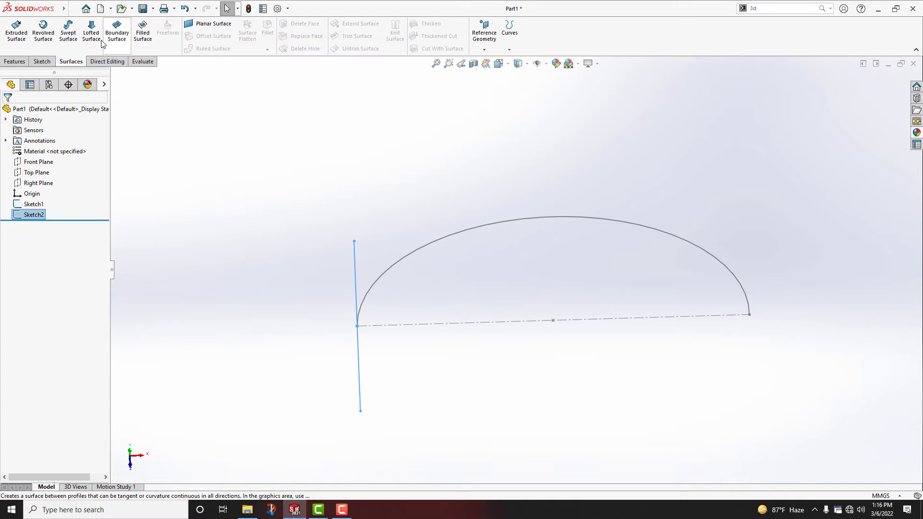
pyautogui.click(69, 34)
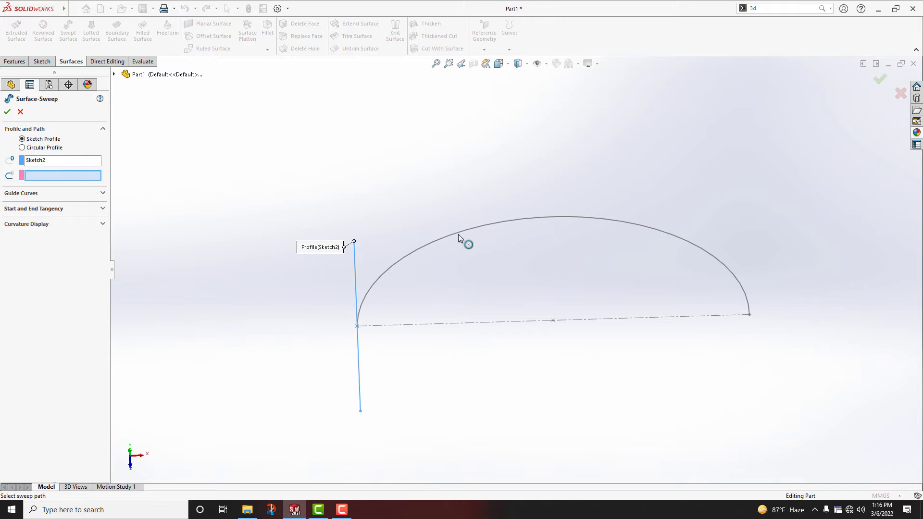
pyautogui.click(408, 254)
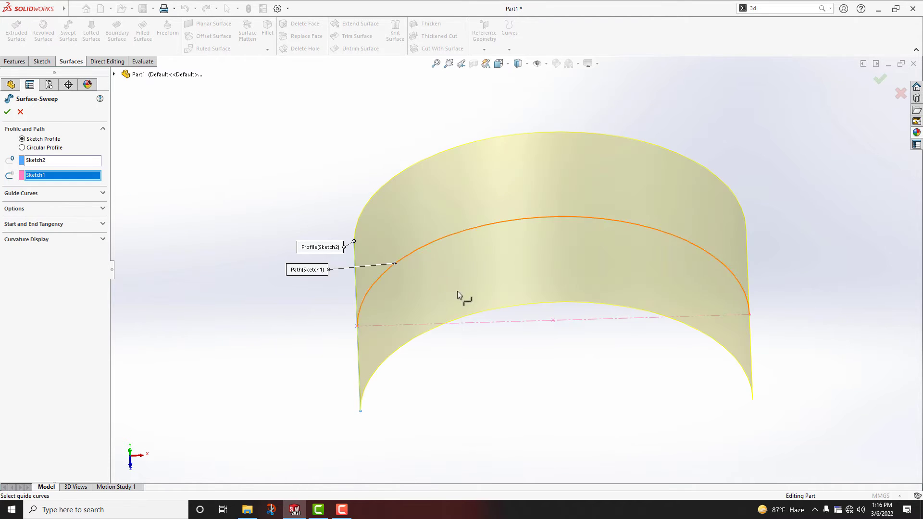
# - Set the swept surface to follow the path with a specified twist of 90 degrees and create it
pyautogui.click(15, 208)
pyautogui.click(58, 227)
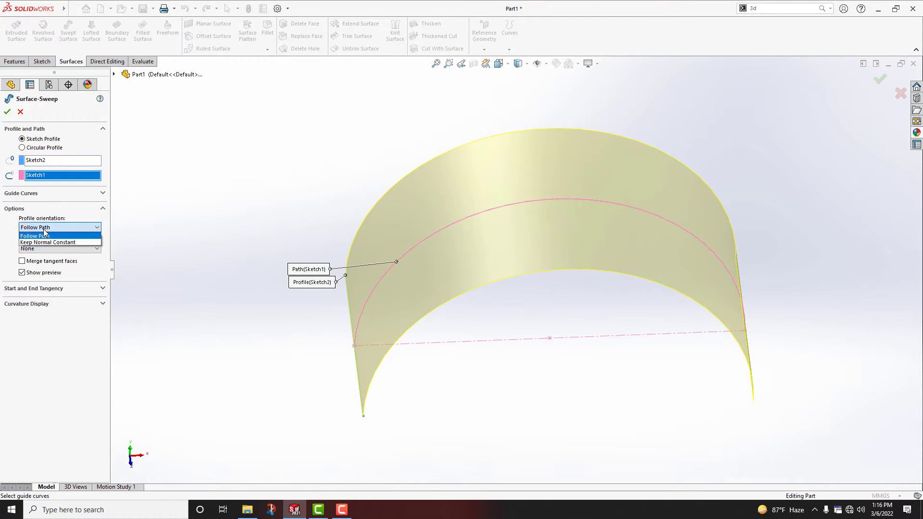
pyautogui.click(39, 234)
pyautogui.click(41, 248)
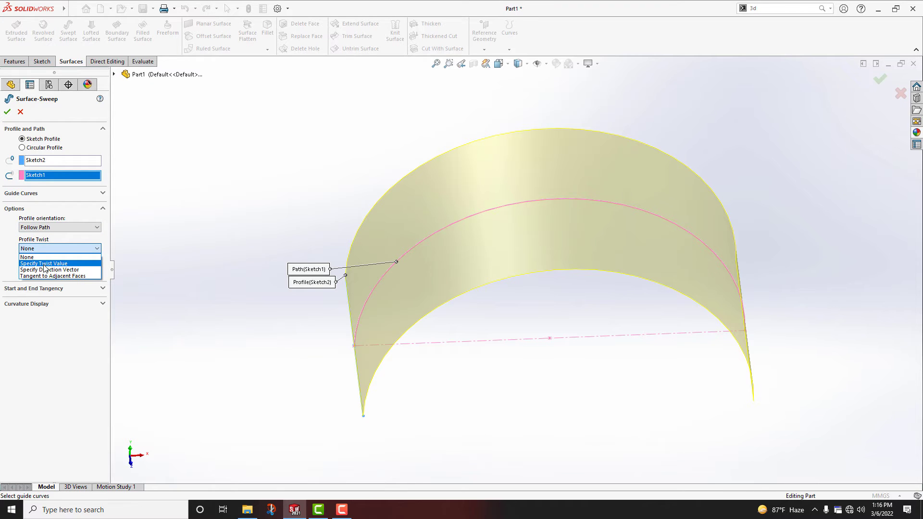
pyautogui.click(43, 264)
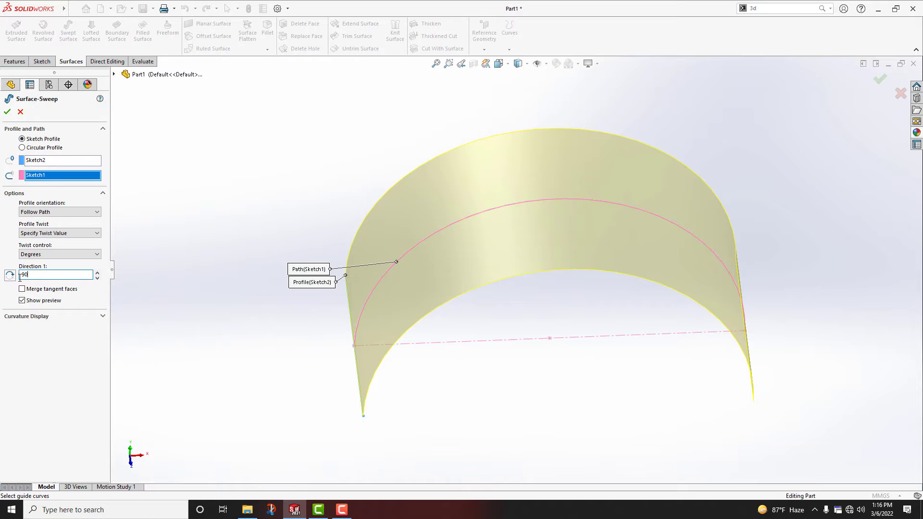
pyautogui.click(20, 274)
pyautogui.write('90')
pyautogui.press('Return')
pyautogui.moveTo(353, 321); pyautogui.dragTo(492, 179, button='middle')
pyautogui.click(7, 113)
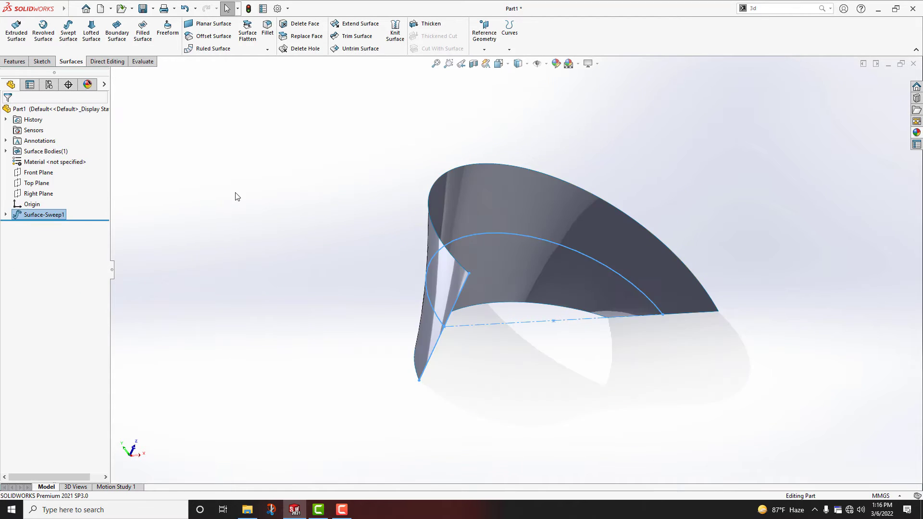
# - Offset the swept surface to create a second surface body coincident with it
pyautogui.click(212, 40)
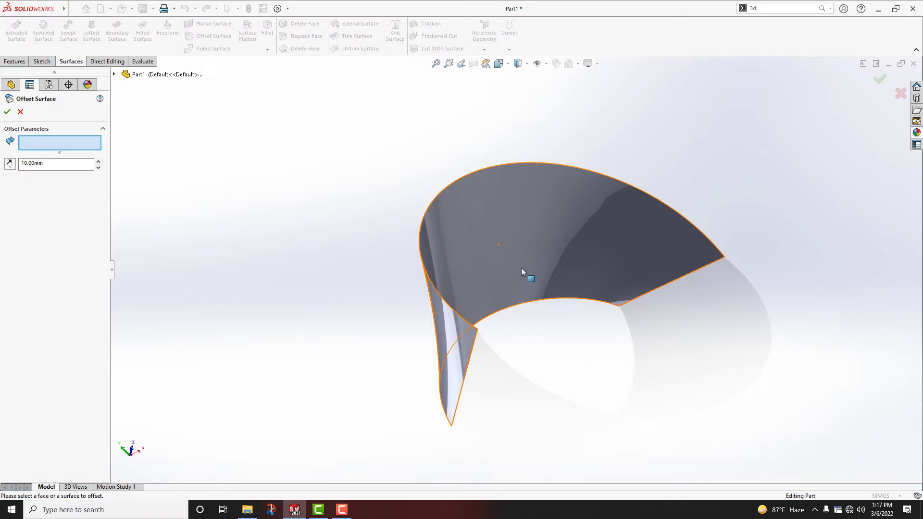
pyautogui.click(521, 270)
pyautogui.moveTo(43, 165); pyautogui.dragTo(2, 165)
pyautogui.write('\\')
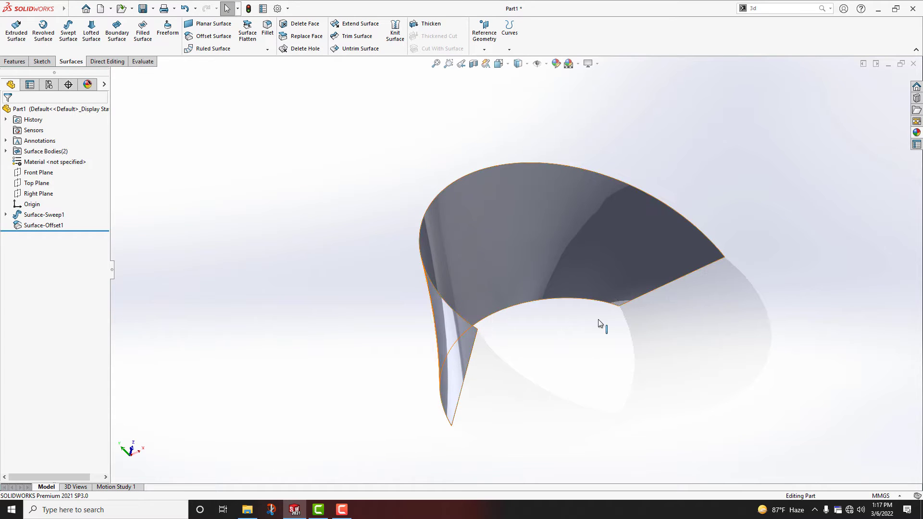
# - Thicken the offset surface body by 5 mm on both sides
pyautogui.moveTo(599, 319); pyautogui.dragTo(584, 316, button='middle')
pyautogui.click(6, 152)
pyautogui.click(63, 173)
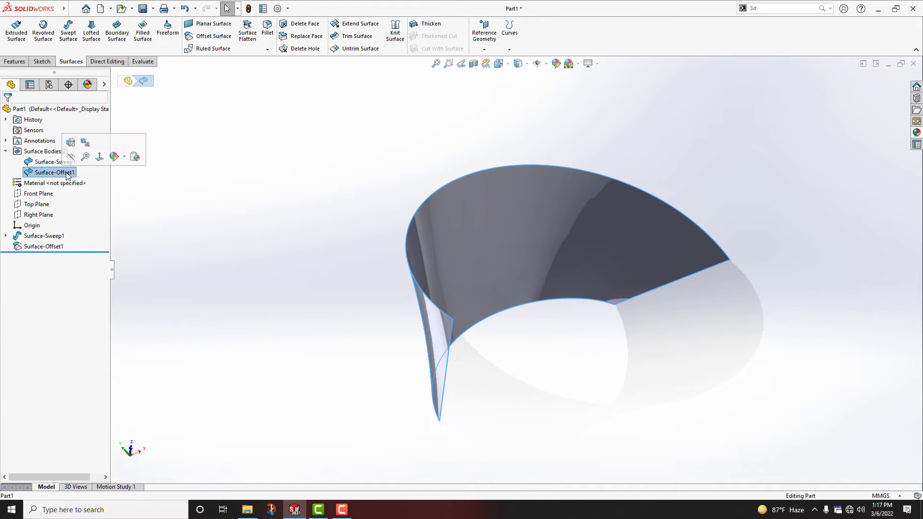
pyautogui.click(426, 23)
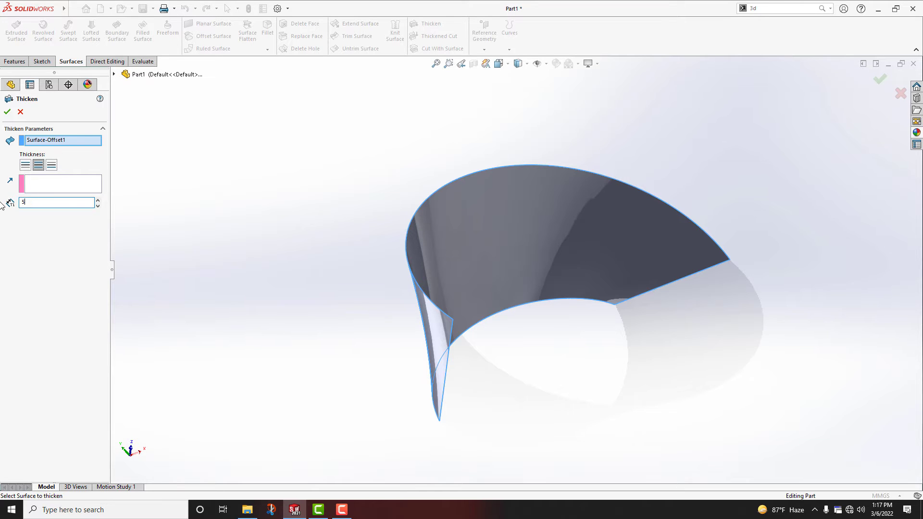
pyautogui.press('Return')
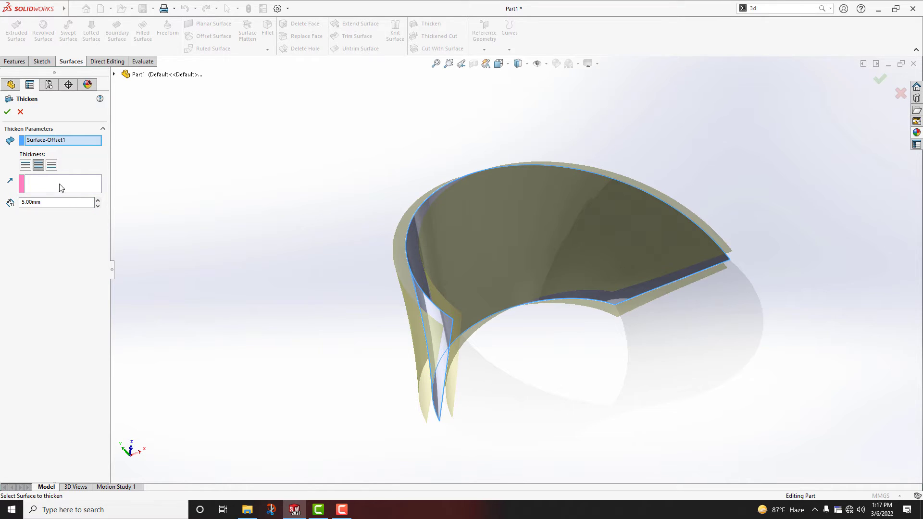
pyautogui.click(7, 112)
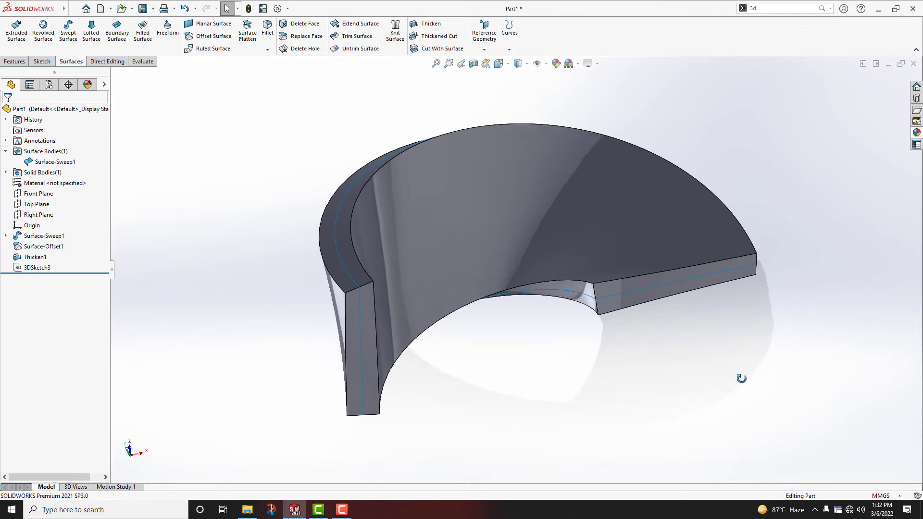
# - Create one Face Curves mesh curve along the middle of the swept surface body, in the first direction only
pyautogui.click(824, 9)
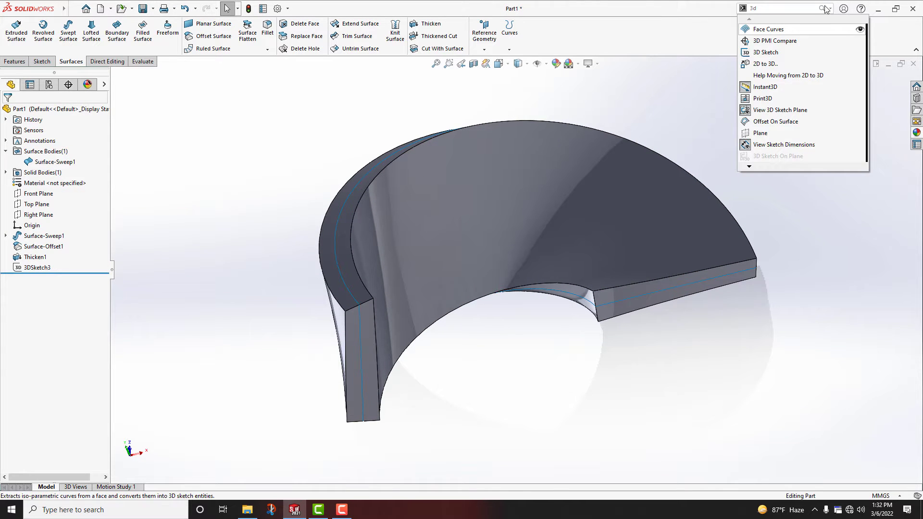
pyautogui.click(768, 29)
pyautogui.click(14, 201)
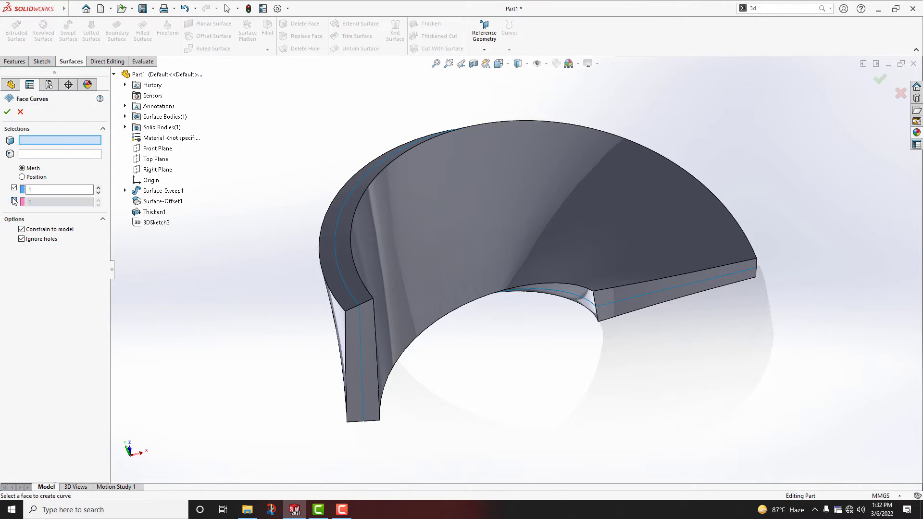
pyautogui.click(125, 117)
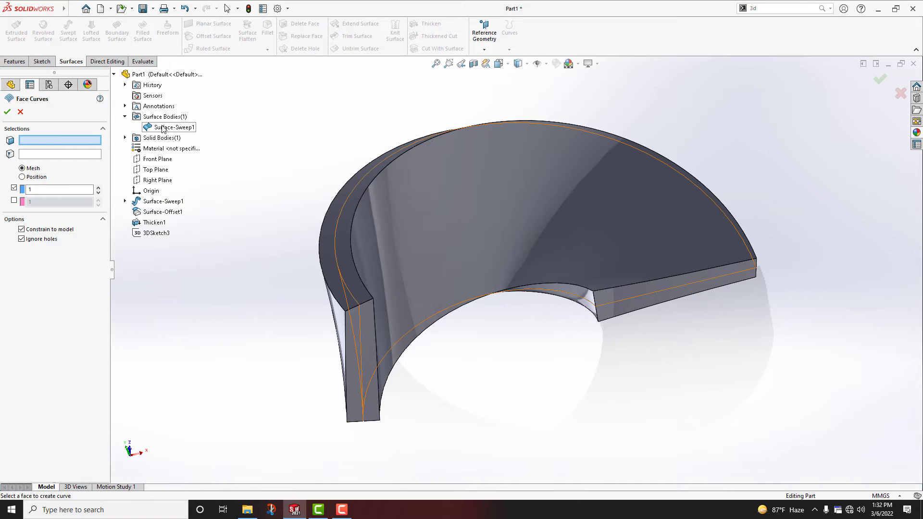
pyautogui.click(173, 127)
pyautogui.press('Down')
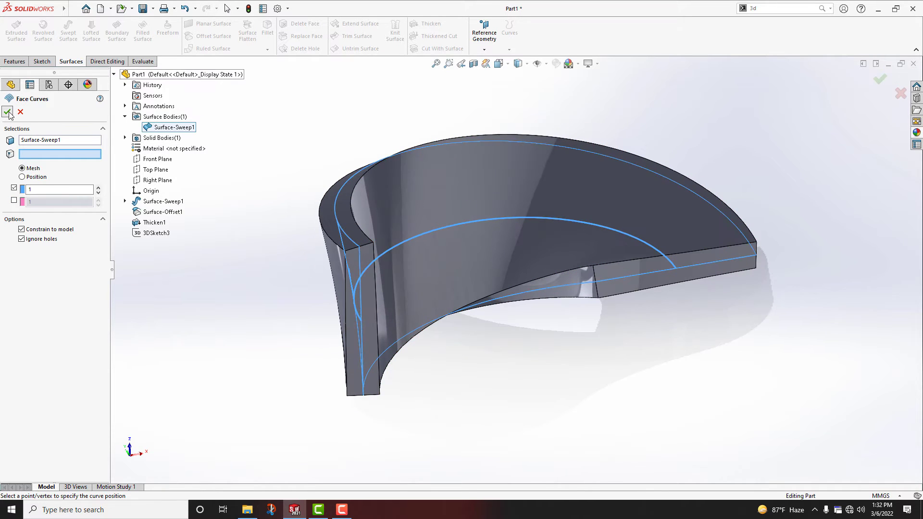
pyautogui.click(8, 113)
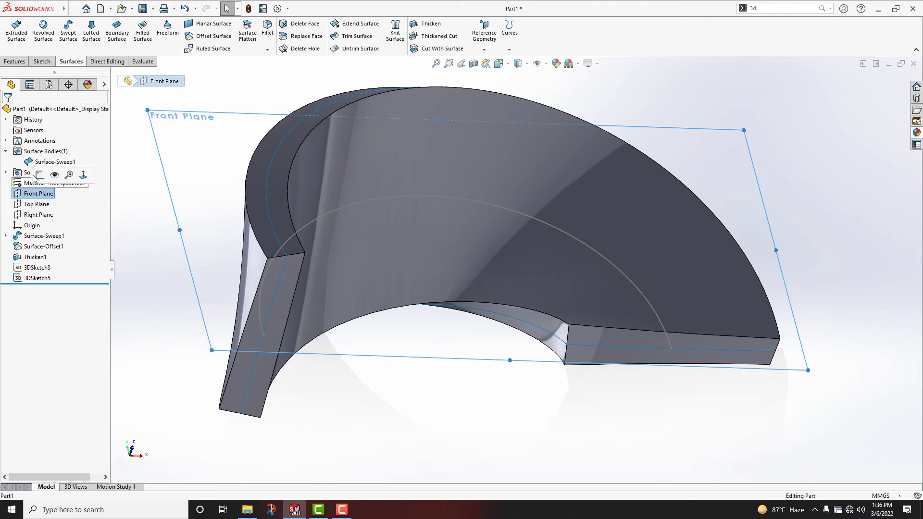
# - On the Front Plane, sketch an ellipse centred on the face curve's right end, about 25 mm wide and 13 mm high
pyautogui.click(40, 175)
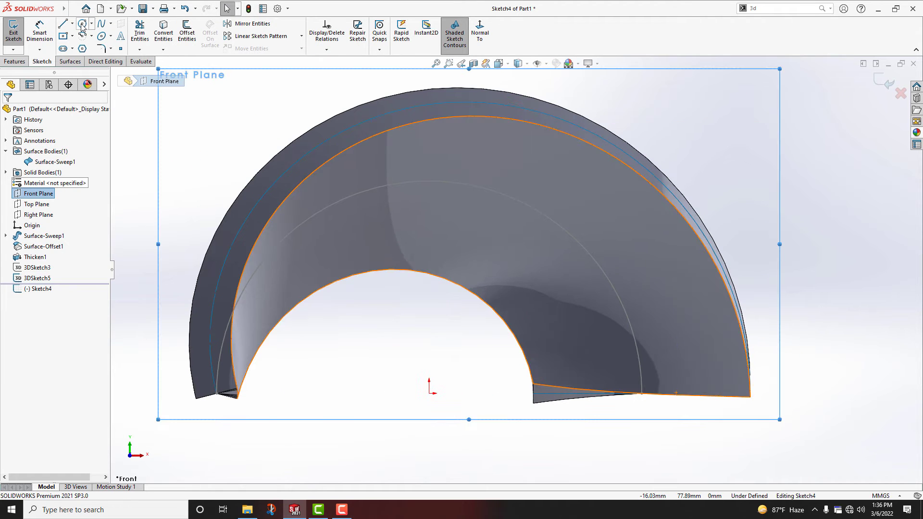
pyautogui.click(101, 37)
pyautogui.click(642, 393)
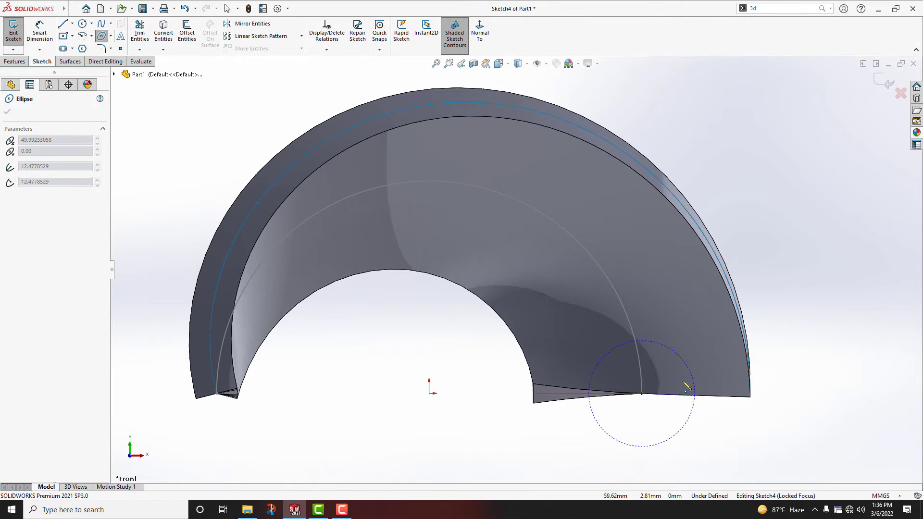
pyautogui.click(695, 393)
pyautogui.click(690, 372)
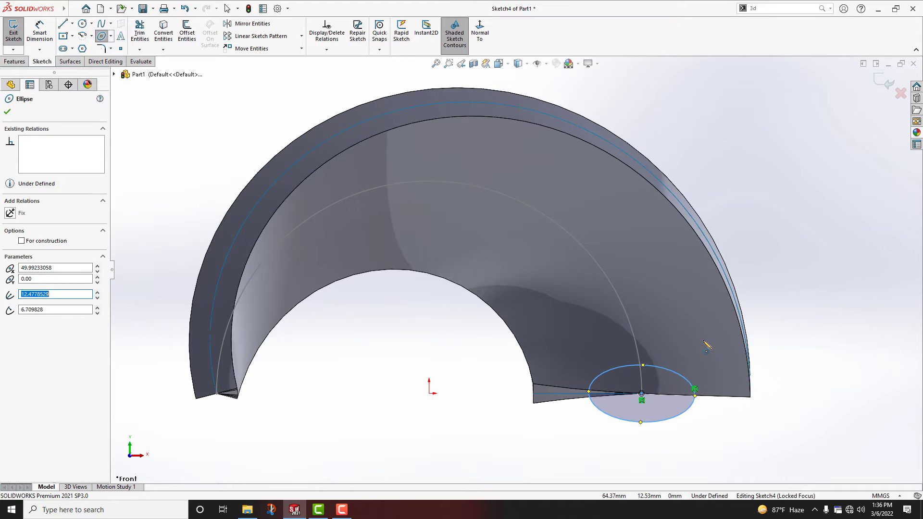
pyautogui.rightClick(709, 344)
pyautogui.click(728, 347)
# - Add a Vertical relation between the ellipse's upper and lower points and a Horizontal relation between its side points
pyautogui.click(643, 364)
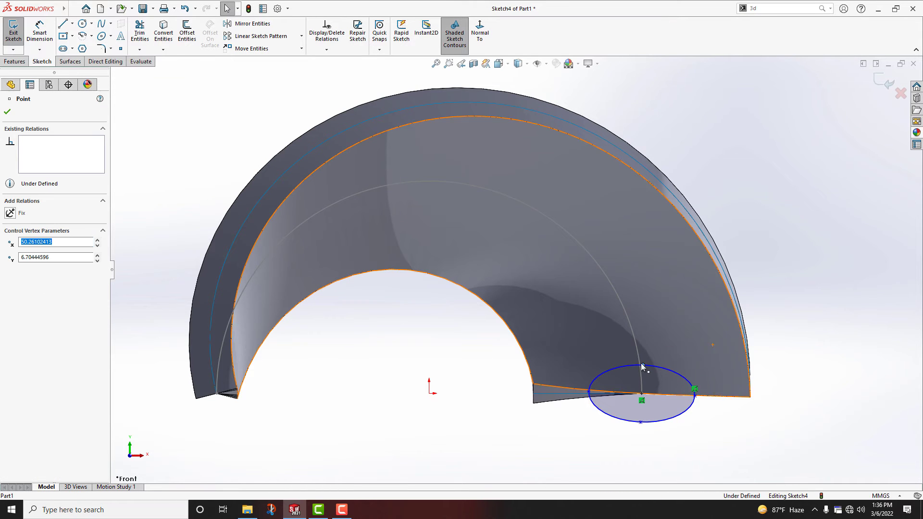
pyautogui.keyDown('ctrl'); pyautogui.click(640, 423); pyautogui.keyUp('ctrl')
pyautogui.click(680, 379)
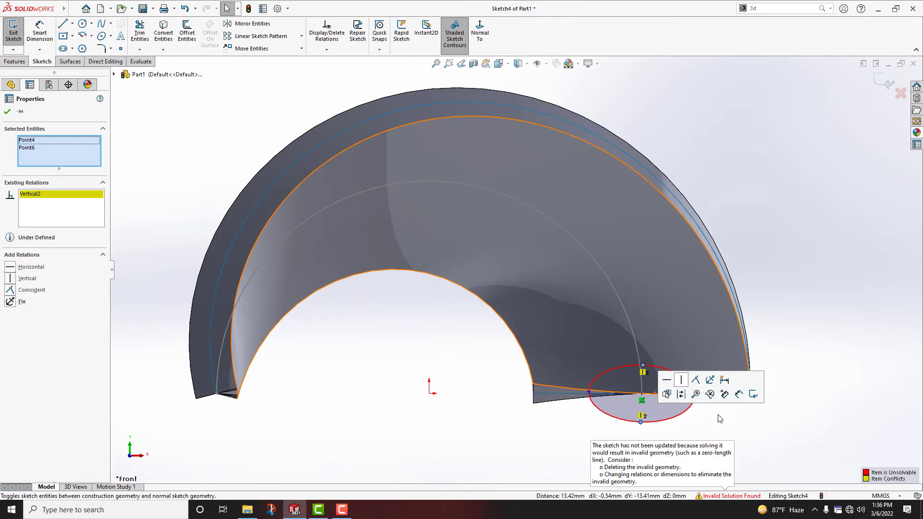
pyautogui.click(744, 433)
pyautogui.moveTo(693, 385); pyautogui.dragTo(691, 382)
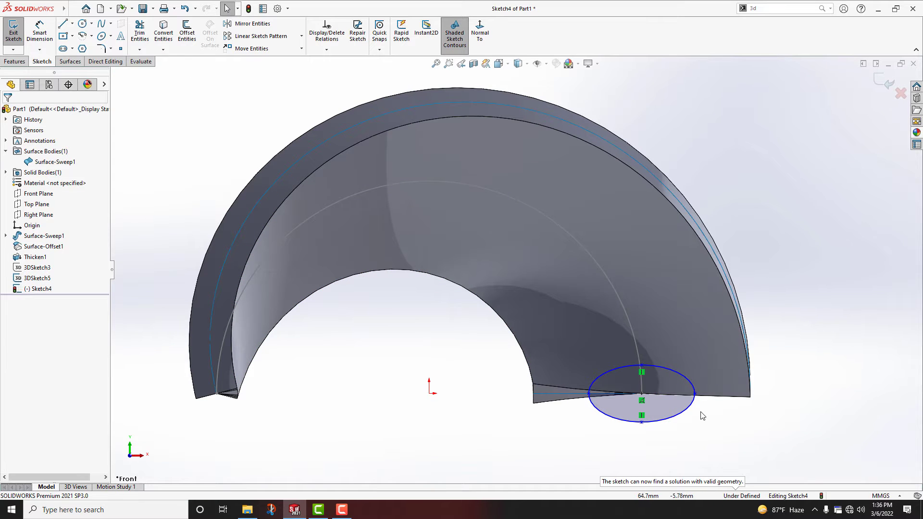
pyautogui.click(695, 394)
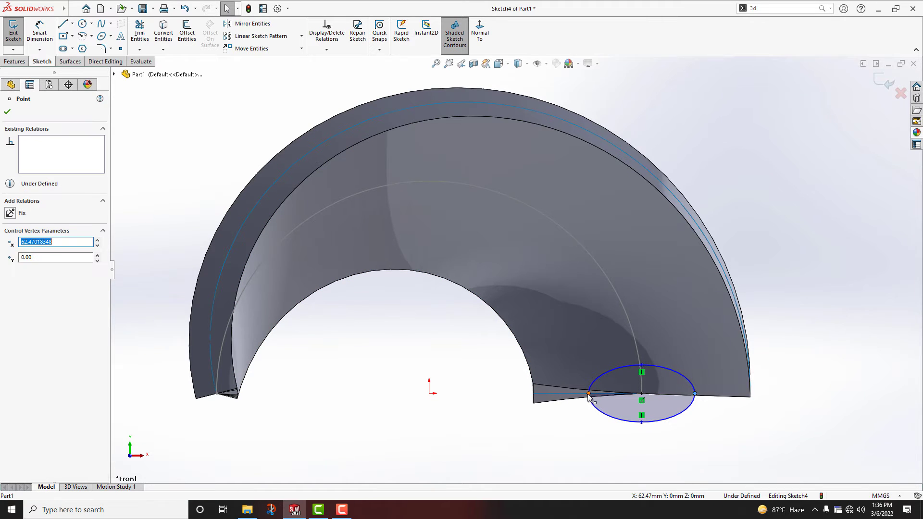
pyautogui.keyDown('ctrl'); pyautogui.click(641, 395); pyautogui.keyUp('ctrl')
pyautogui.click(618, 354)
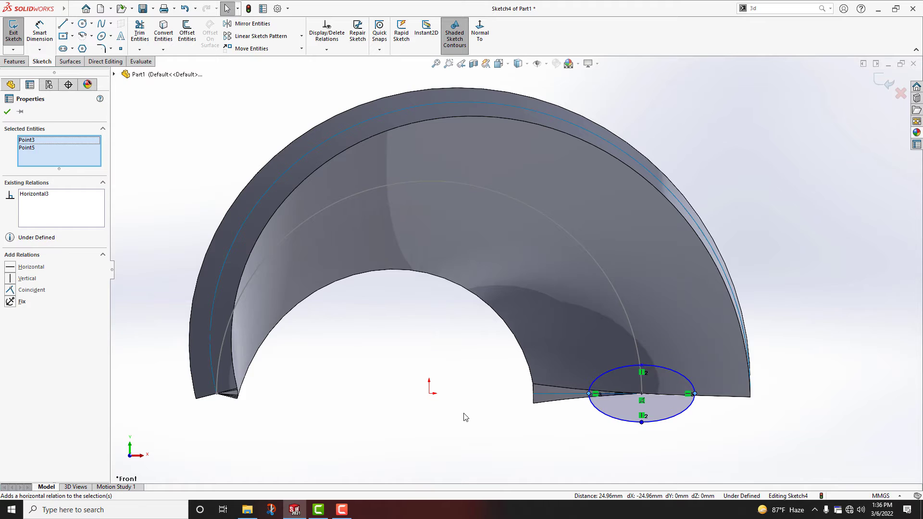
# - Dimension the ellipse to a height of 15 mm and a width of 18 mm
pyautogui.moveTo(285, 445); pyautogui.dragTo(287, 395, button='right')
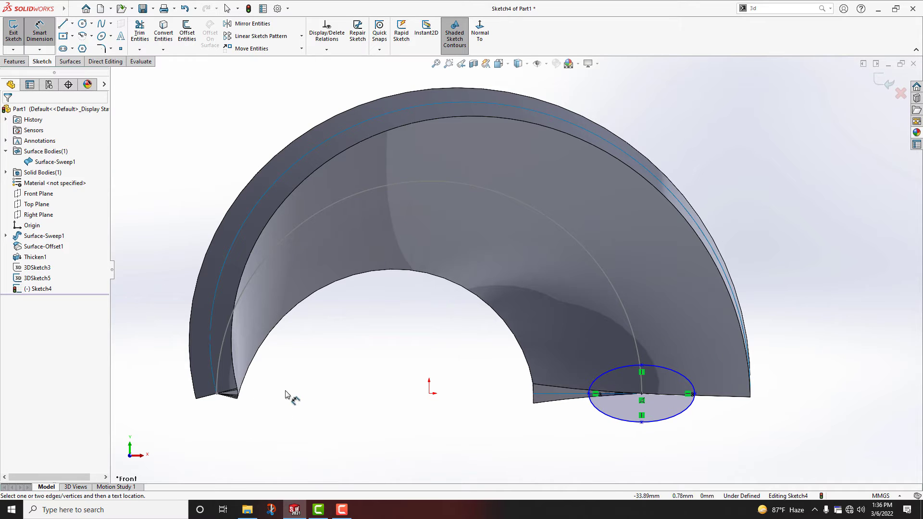
pyautogui.click(641, 366)
pyautogui.click(642, 422)
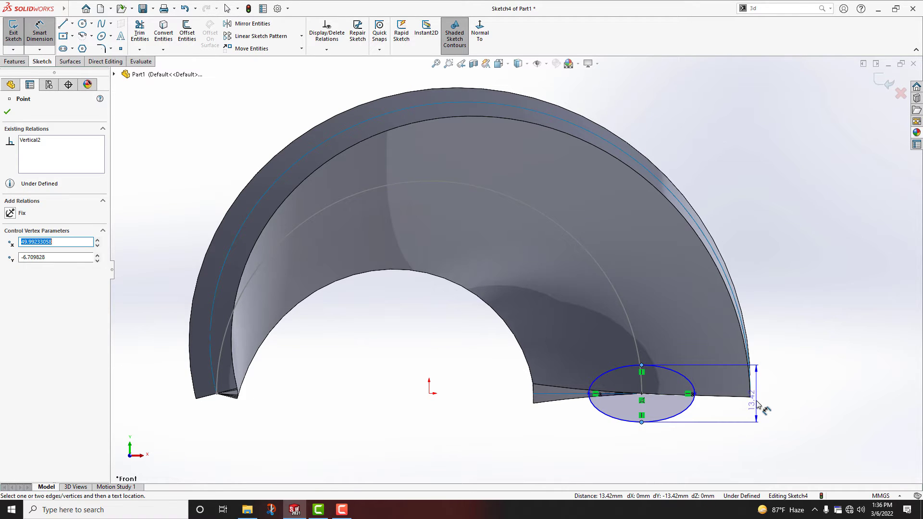
pyautogui.click(756, 400)
pyautogui.write('15')
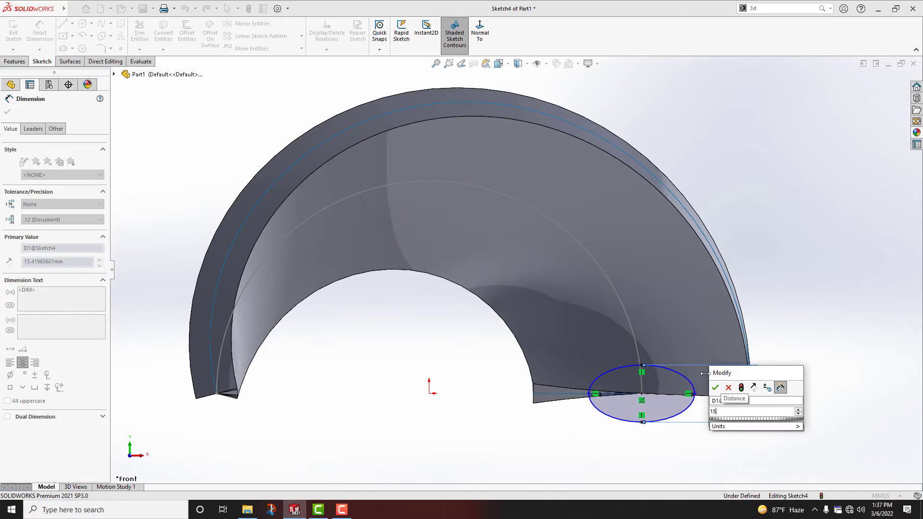
pyautogui.press('Return')
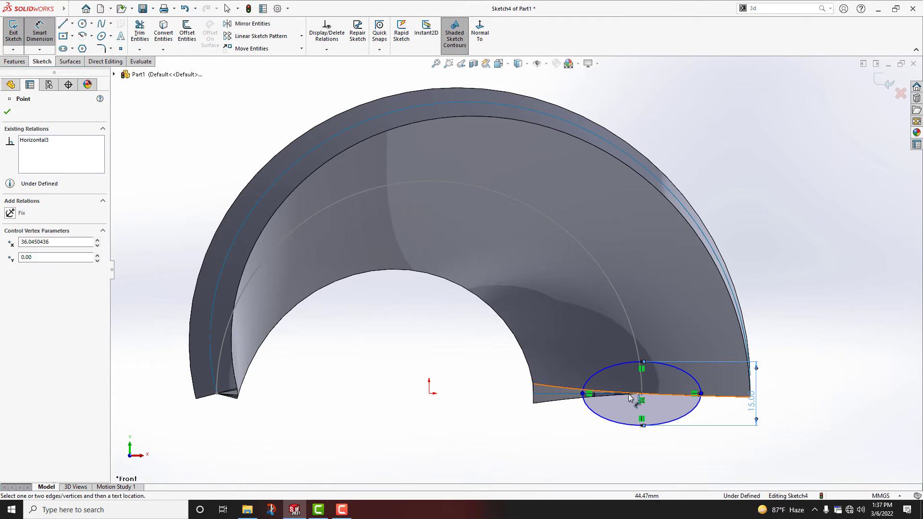
pyautogui.click(701, 394)
pyautogui.click(648, 459)
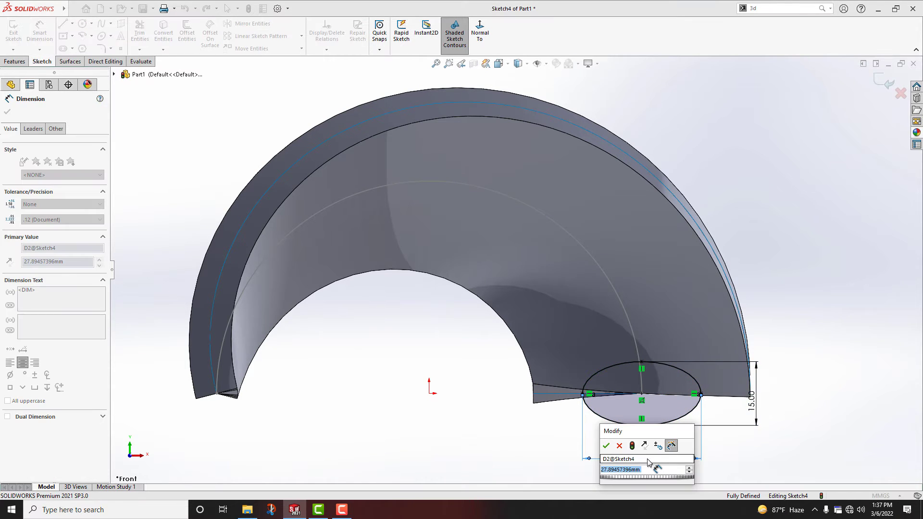
pyautogui.write('18')
pyautogui.press('Return')
# - Dimension the ellipse's centre 50 mm horizontally from the origin and finish the sketch
pyautogui.scroll(-3, 654, 452)
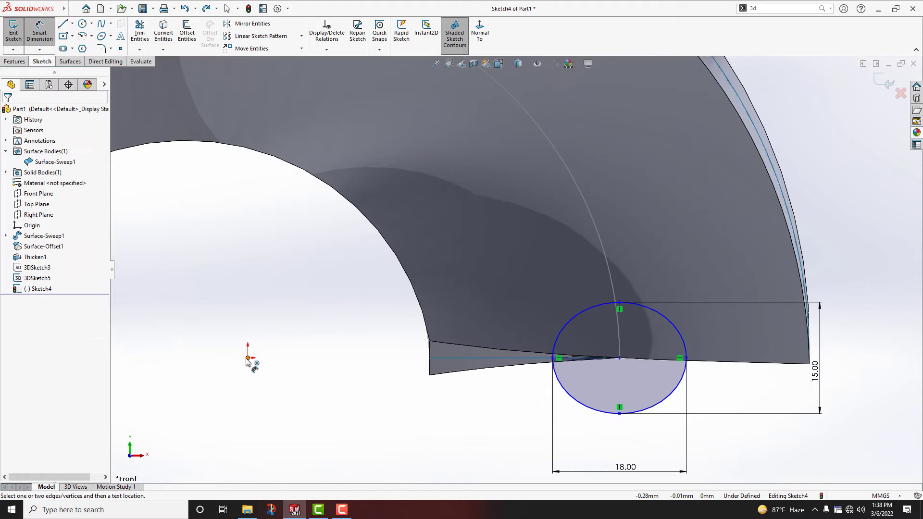
pyautogui.click(250, 359)
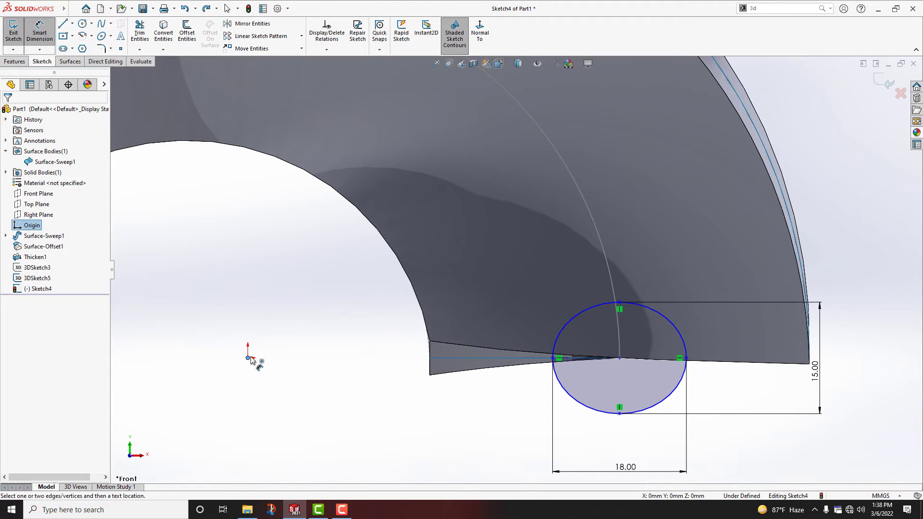
pyautogui.click(619, 359)
pyautogui.click(432, 421)
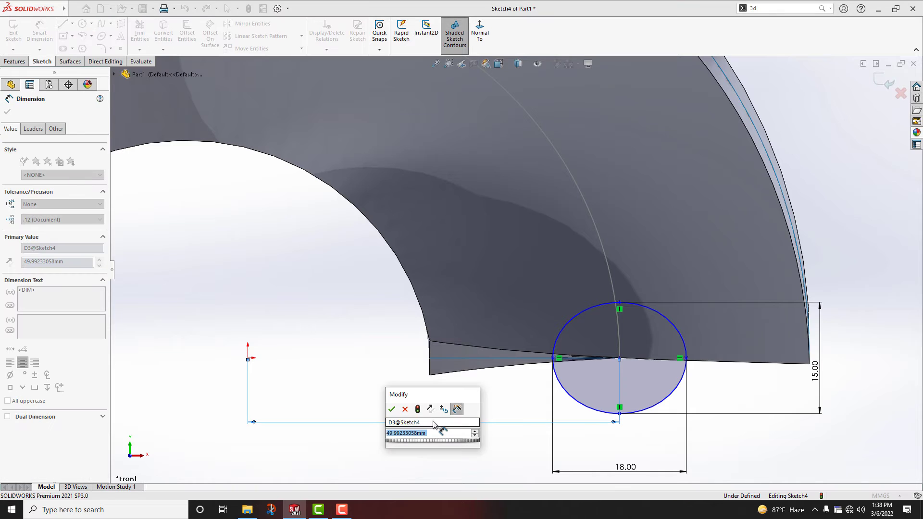
pyautogui.write('50')
pyautogui.press('Return')
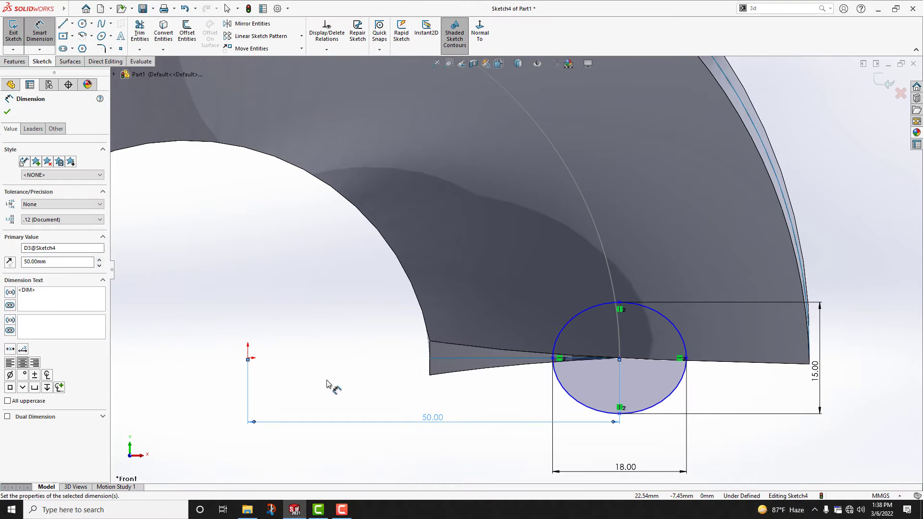
pyautogui.click(8, 111)
pyautogui.scroll(2, 798, 243)
pyautogui.moveTo(798, 243); pyautogui.dragTo(837, 141, button='middle')
pyautogui.click(880, 88)
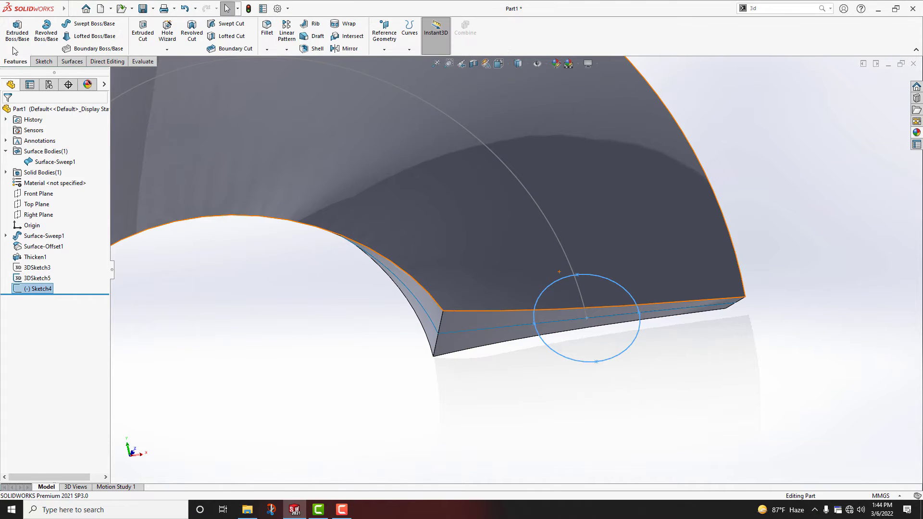
# - Cut-extrude the elliptical sketch through the thickened body with a Mid Plane depth of 12 mm
pyautogui.click(143, 31)
pyautogui.moveTo(355, 309); pyautogui.dragTo(119, 149, button='middle')
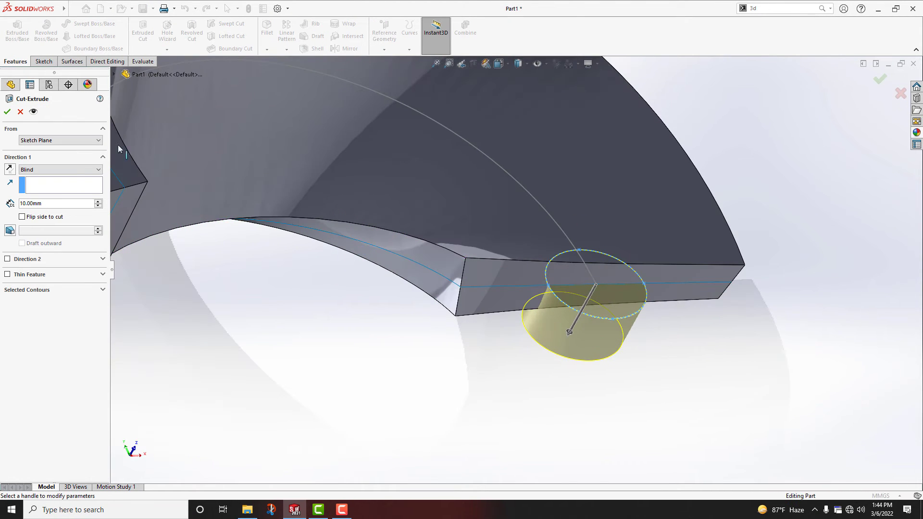
pyautogui.click(74, 170)
pyautogui.click(52, 231)
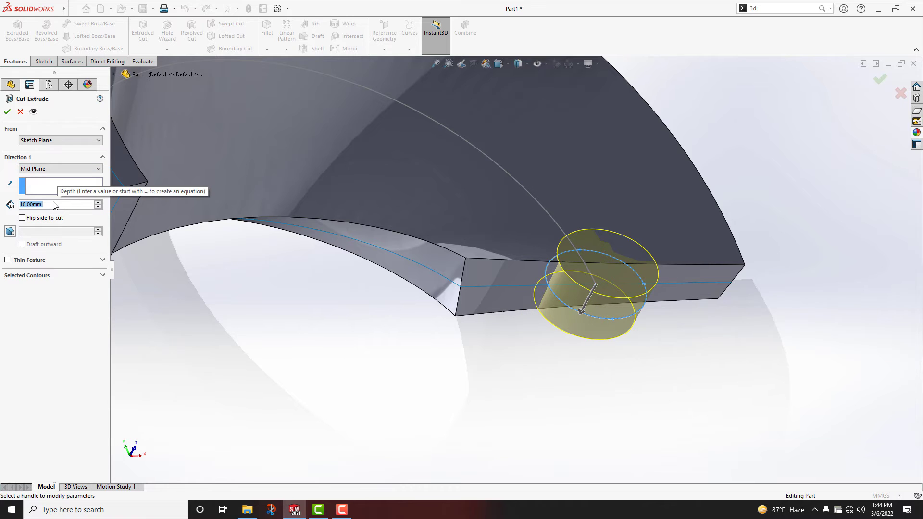
pyautogui.write('12')
pyautogui.press('Return')
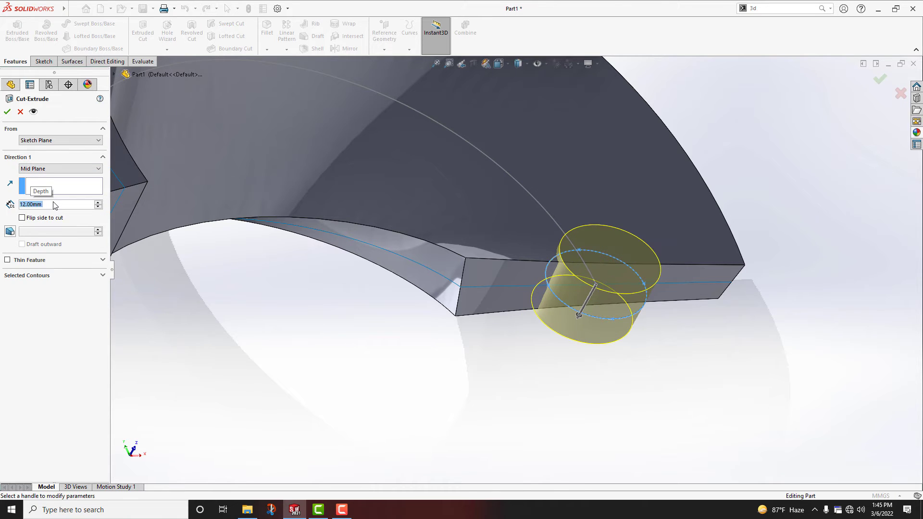
pyautogui.click(7, 112)
pyautogui.press('f')
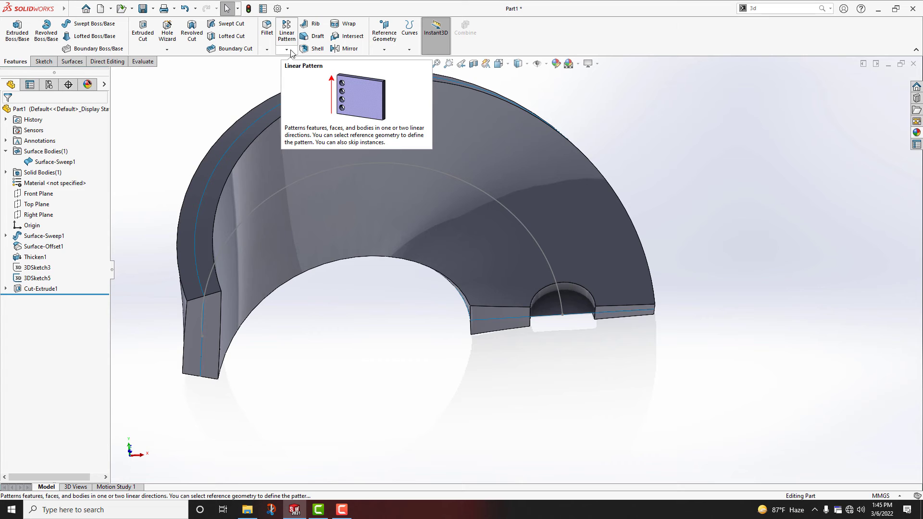
# - Create a curve driven pattern of the elliptical cut along the face curve, with 8 equally spaced instances, using the swept surface as the face normal
pyautogui.click(288, 50)
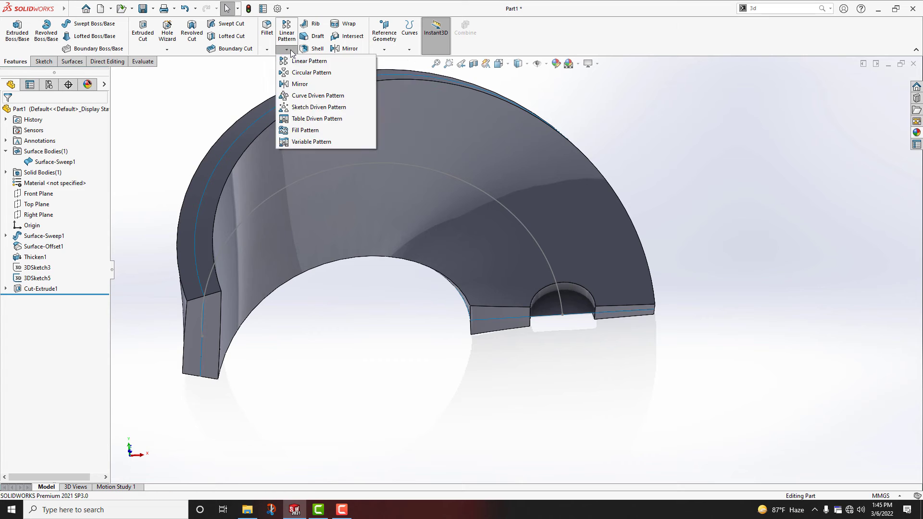
pyautogui.click(302, 96)
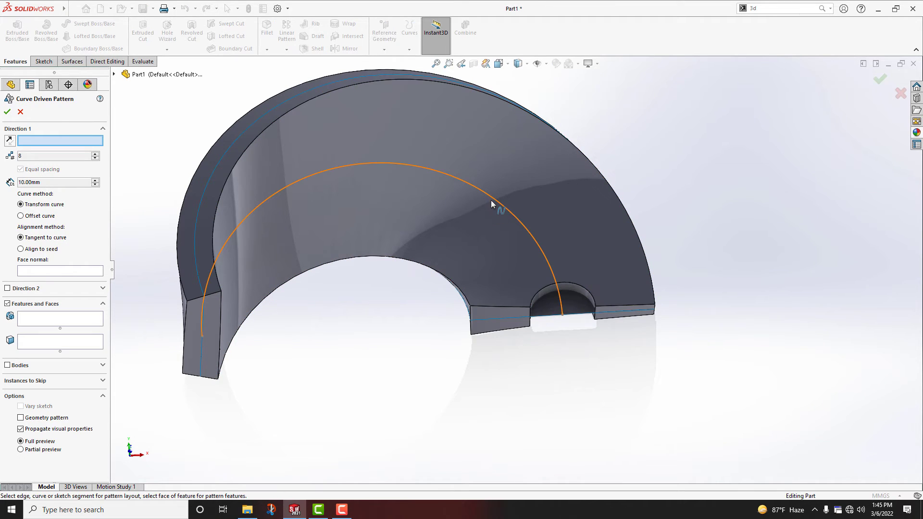
pyautogui.click(489, 199)
pyautogui.click(35, 272)
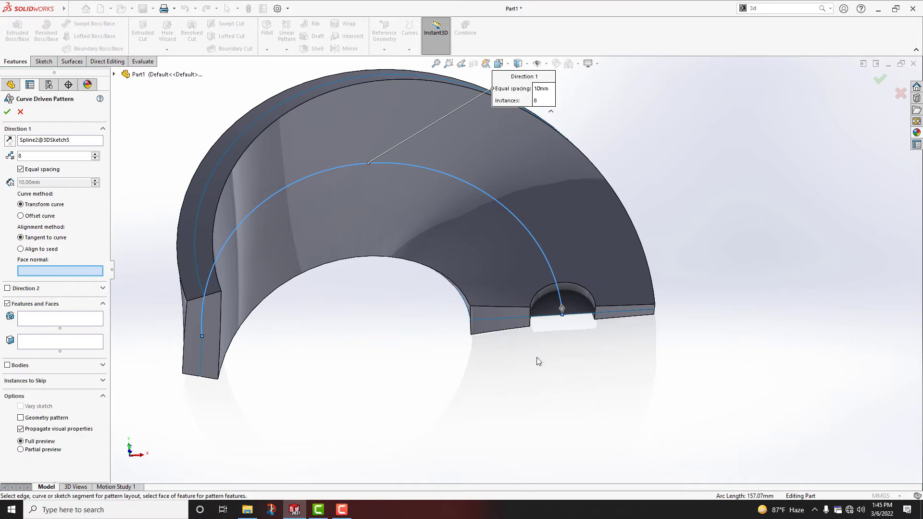
pyautogui.click(557, 305)
pyautogui.click(45, 324)
pyautogui.scroll(-4, 625, 313)
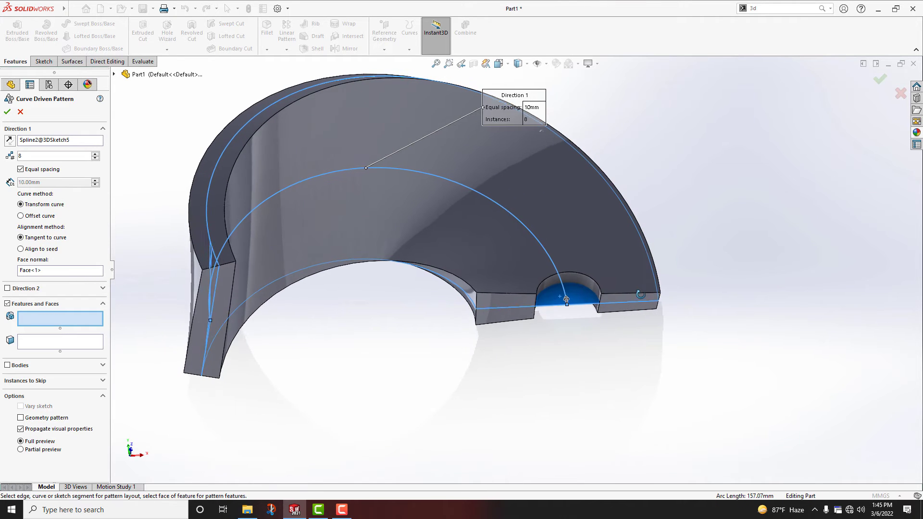
pyautogui.click(593, 285)
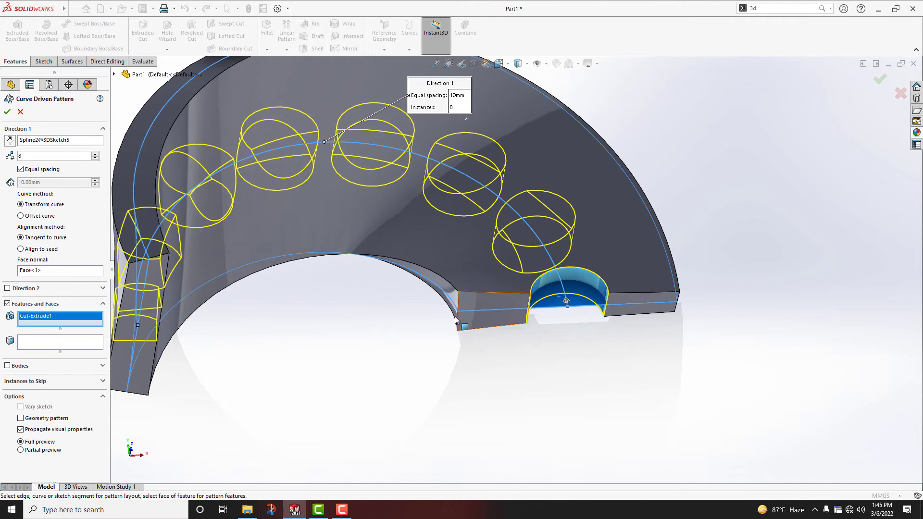
pyautogui.scroll(3, 490, 304)
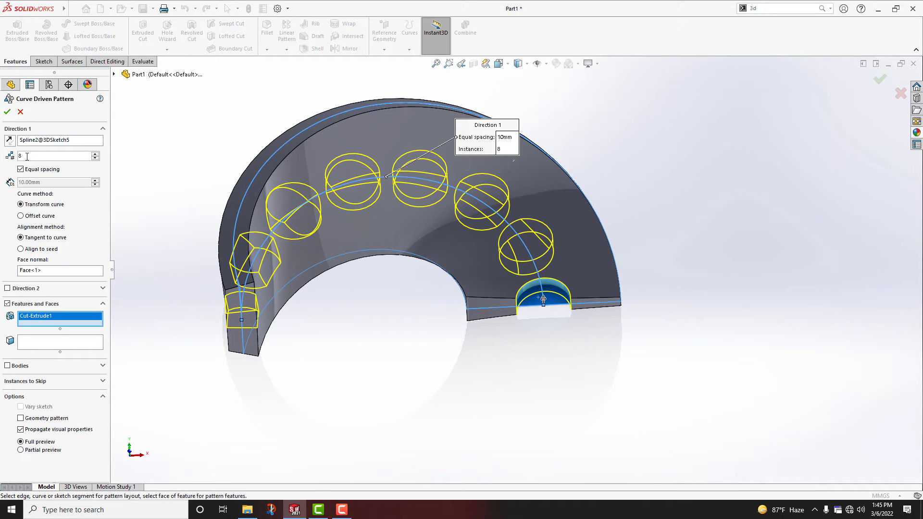
pyautogui.click(8, 112)
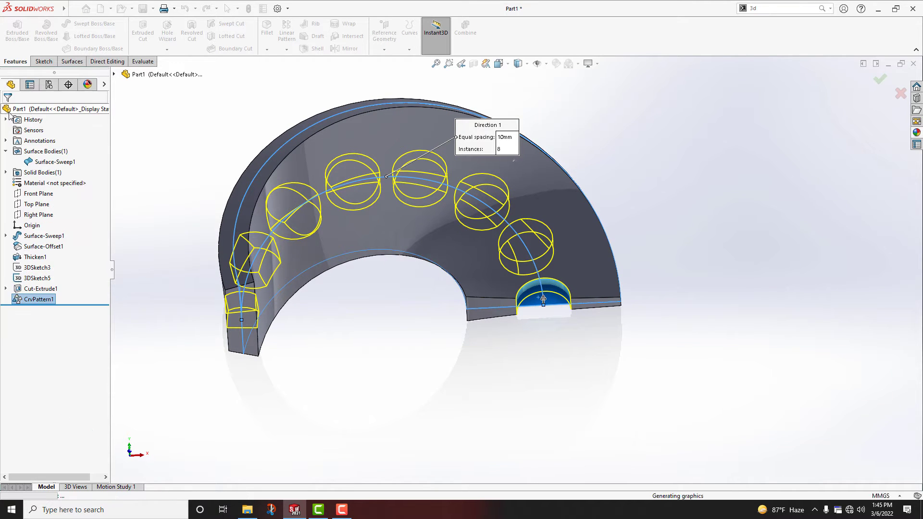
# - Hide the swept surface body that covers the holes and the curve sketch running along the face
pyautogui.moveTo(161, 195); pyautogui.dragTo(667, 323, button='middle')
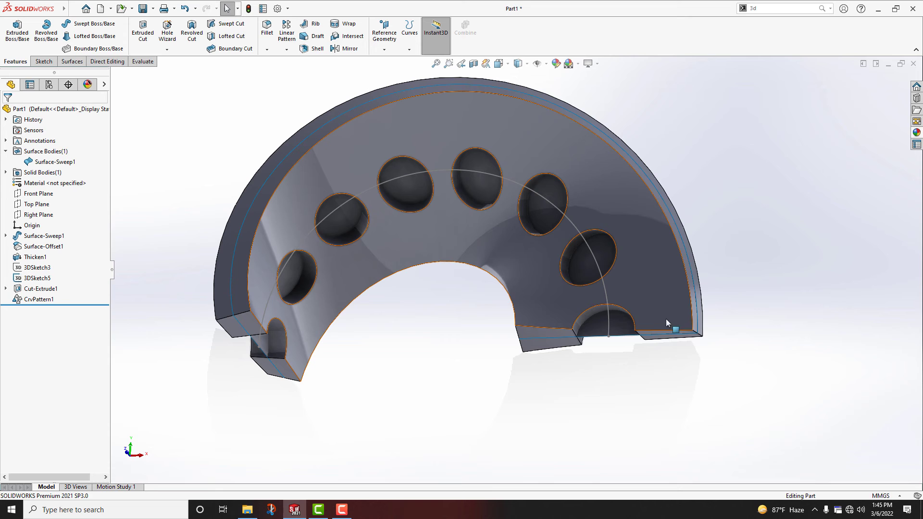
pyautogui.click(608, 325)
pyautogui.click(641, 302)
pyautogui.click(613, 332)
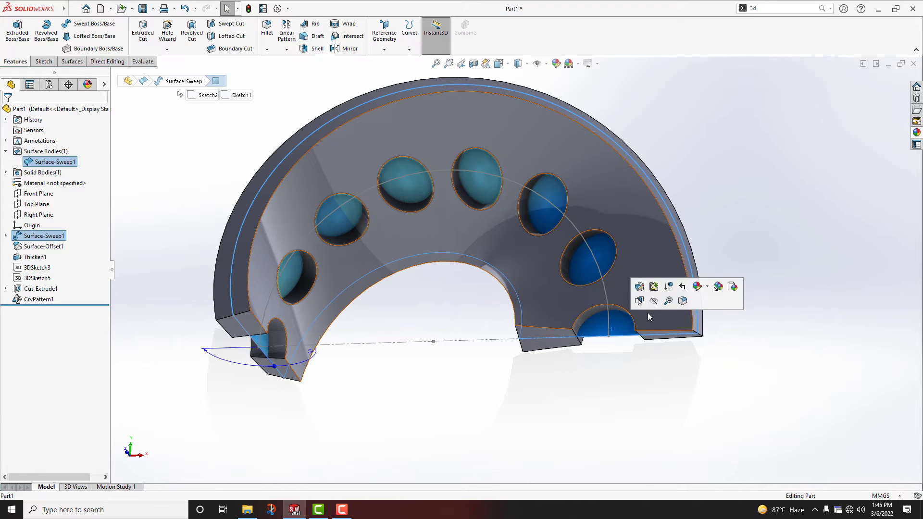
pyautogui.moveTo(612, 332); pyautogui.dragTo(635, 321, button='middle')
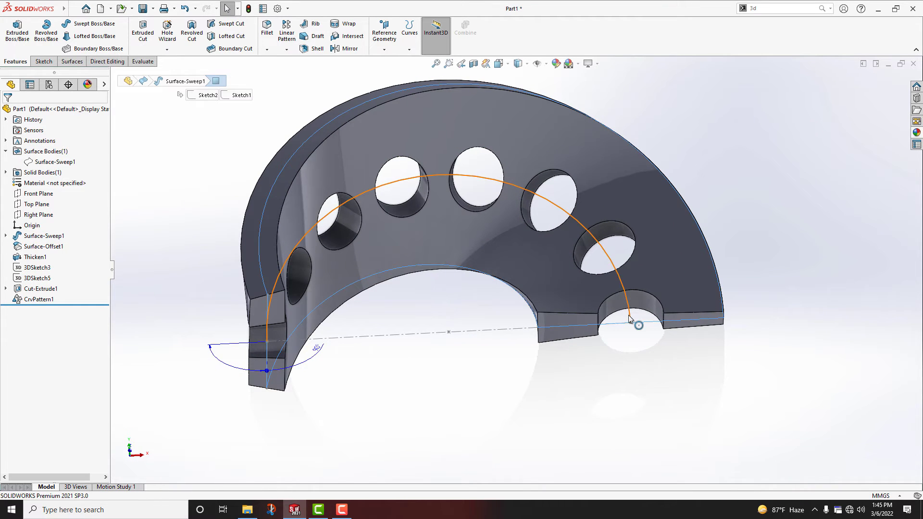
pyautogui.click(629, 318)
pyautogui.click(658, 287)
# - Set up a 3 mm radius fillet on the inner wall of the first full hole beside the half-cut end
pyautogui.moveTo(598, 248); pyautogui.dragTo(625, 240, button='middle')
pyautogui.click(622, 234)
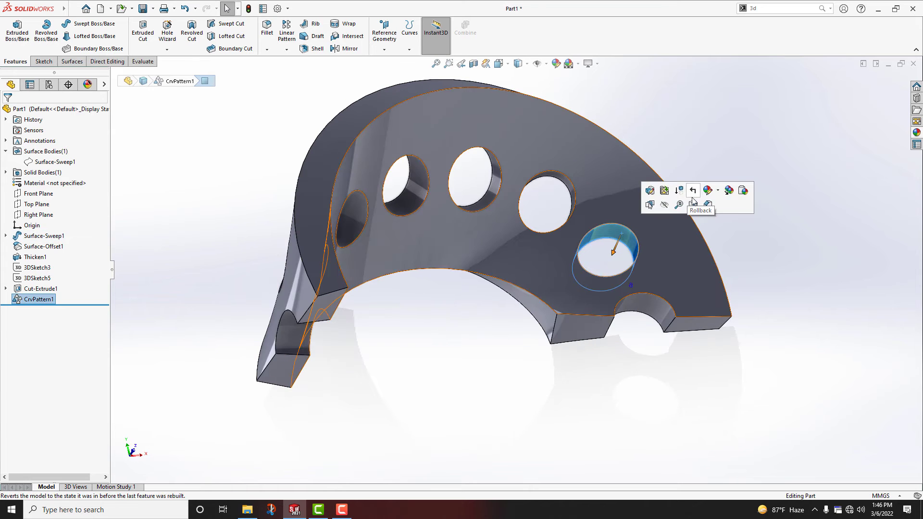
pyautogui.click(690, 199)
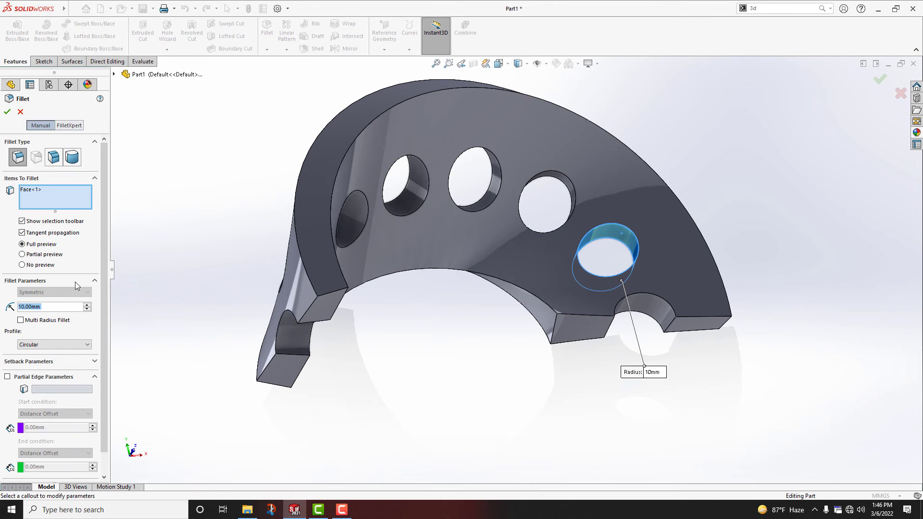
pyautogui.write('3')
pyautogui.press('Return')
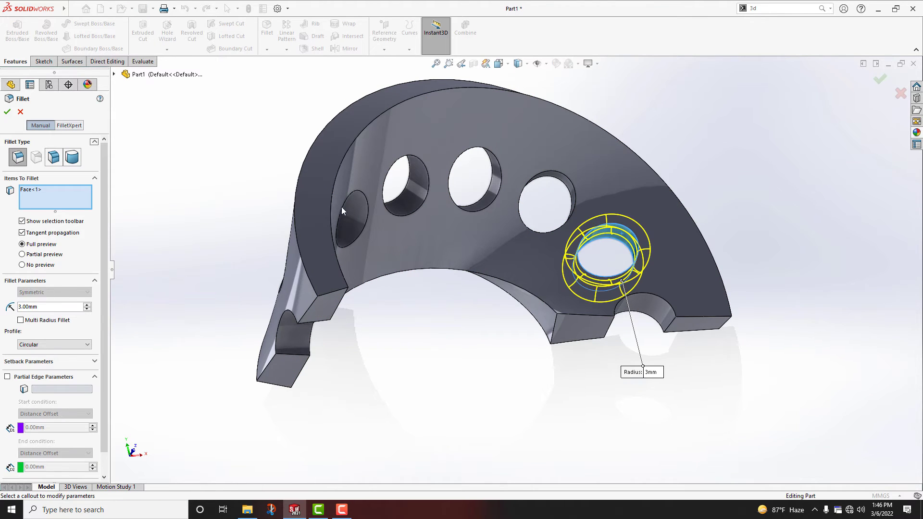
# - Add the inner walls of the other five full holes to the fillet and apply it
pyautogui.click(546, 193)
pyautogui.moveTo(563, 178); pyautogui.dragTo(481, 187, button='middle')
pyautogui.click(481, 186)
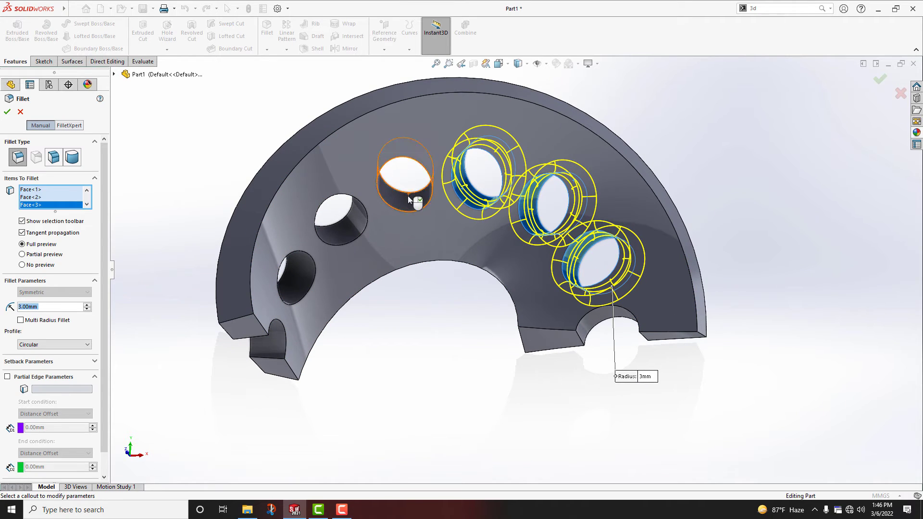
pyautogui.click(408, 198)
pyautogui.click(354, 228)
pyautogui.moveTo(517, 272); pyautogui.dragTo(479, 274, button='middle')
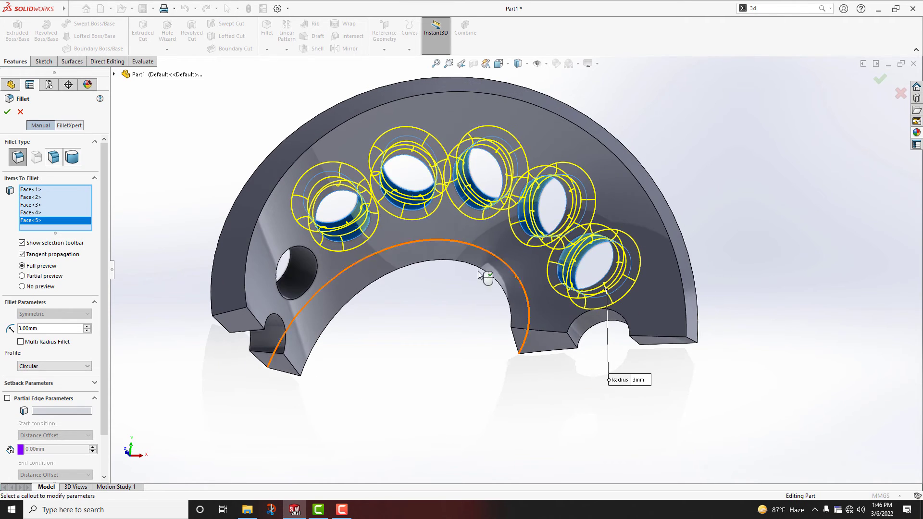
pyautogui.click(297, 274)
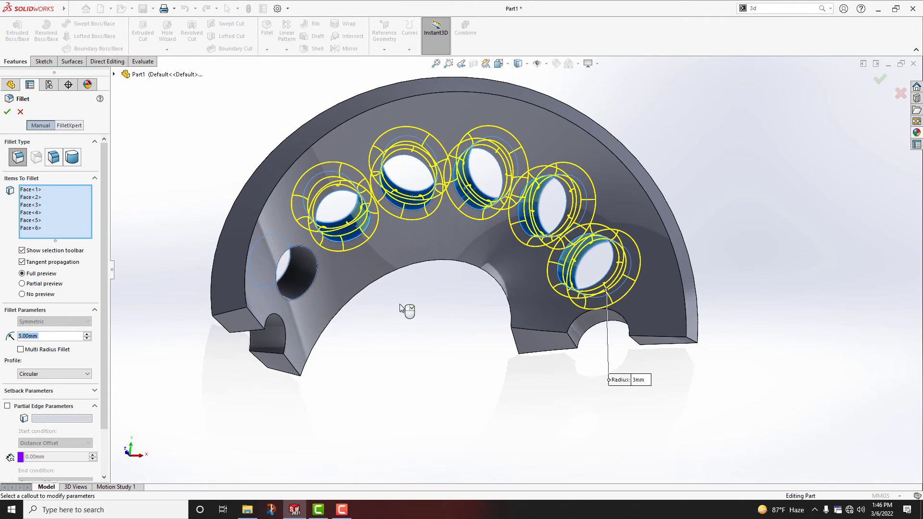
pyautogui.click(8, 113)
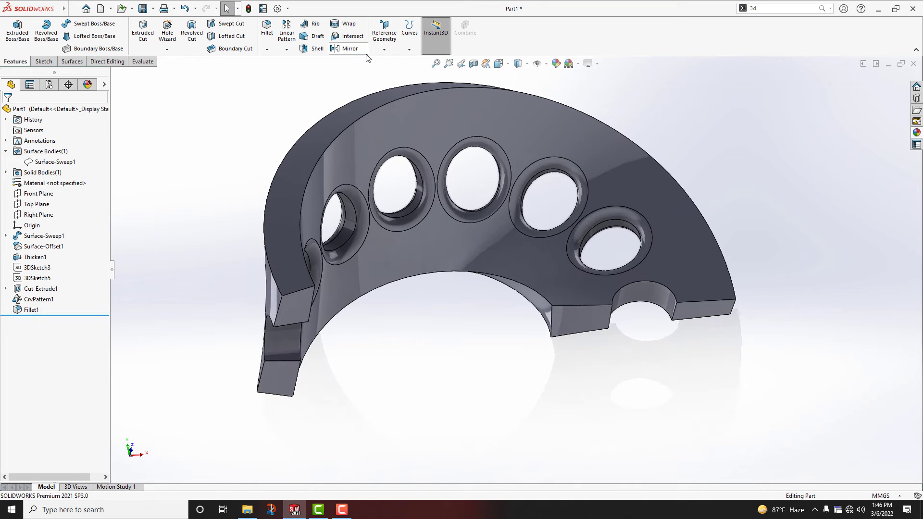
# - Create a reference axis at the intersection of the Front Plane and the Top Plane
pyautogui.click(384, 49)
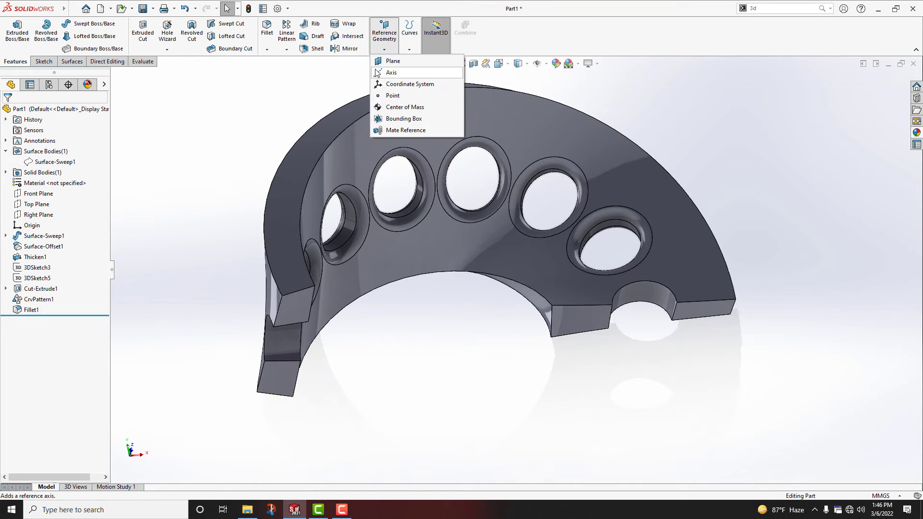
pyautogui.click(377, 73)
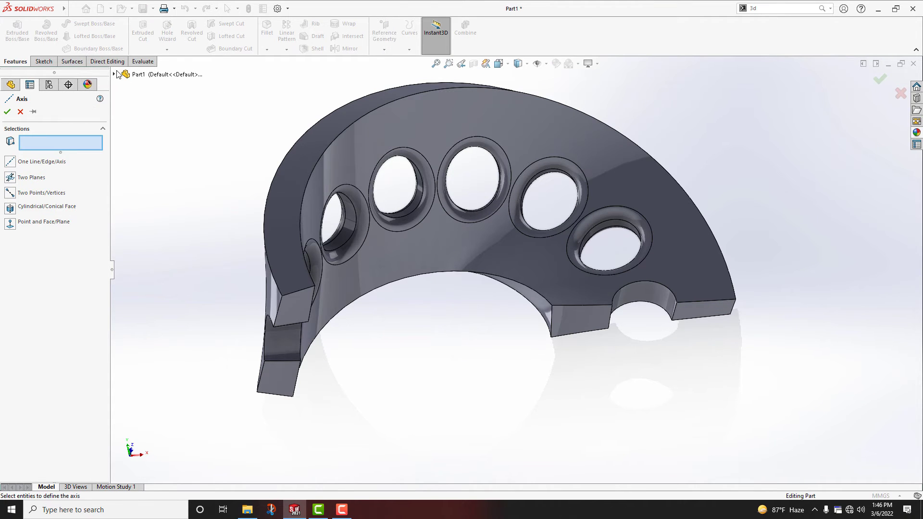
pyautogui.click(114, 74)
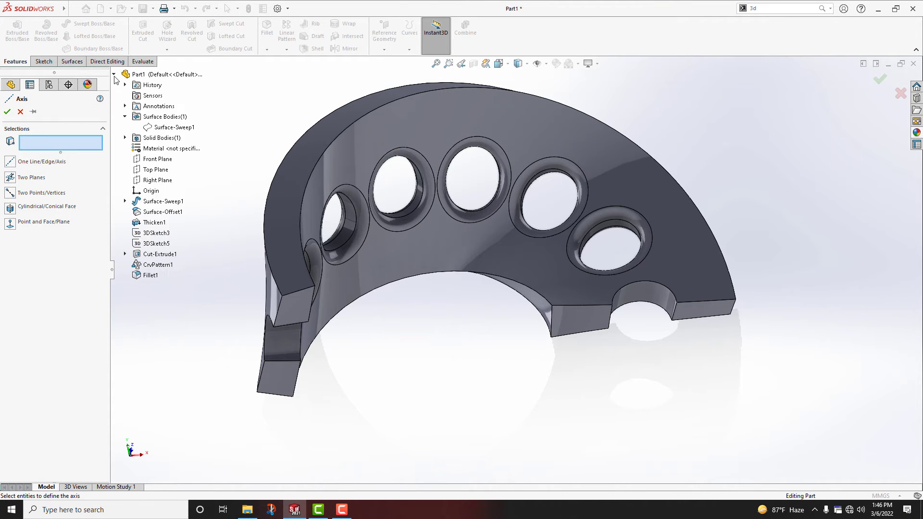
pyautogui.click(147, 171)
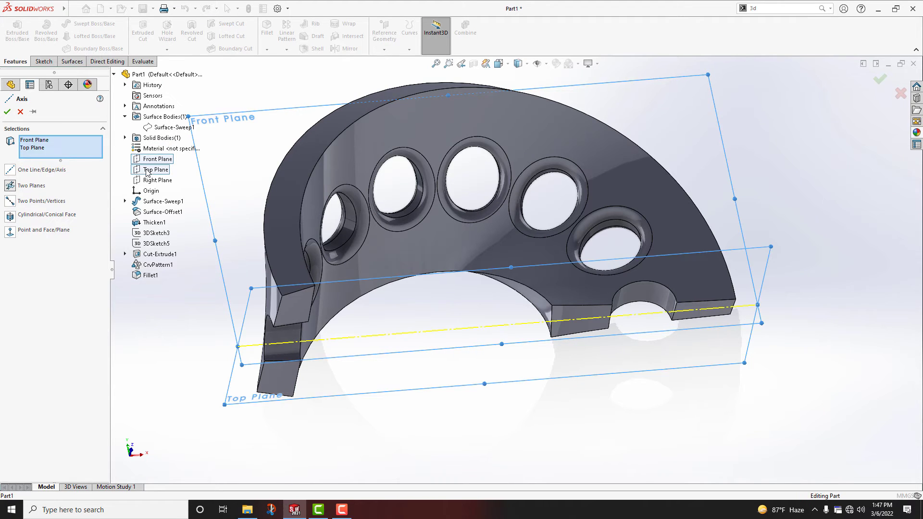
pyautogui.click(7, 112)
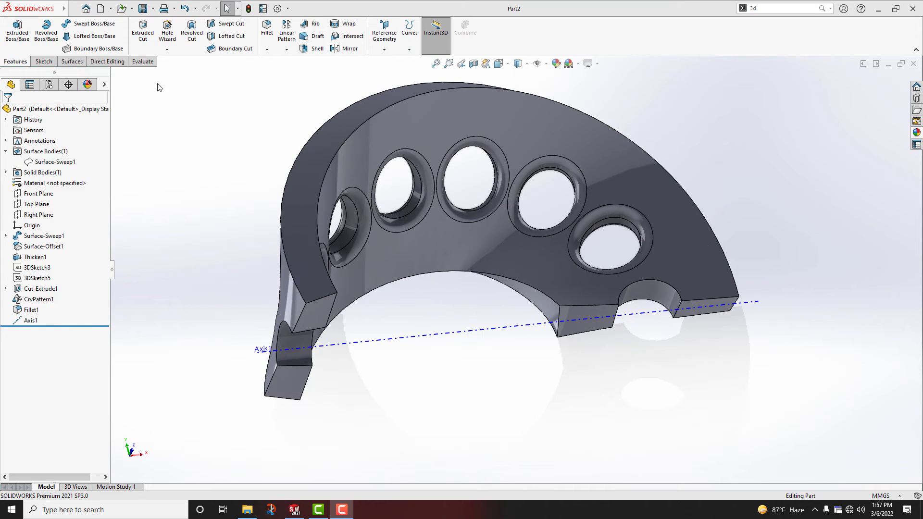
# - Bring up the Direct Editing commands and view the list of available command groups
pyautogui.click(108, 62)
pyautogui.rightClick(720, 37)
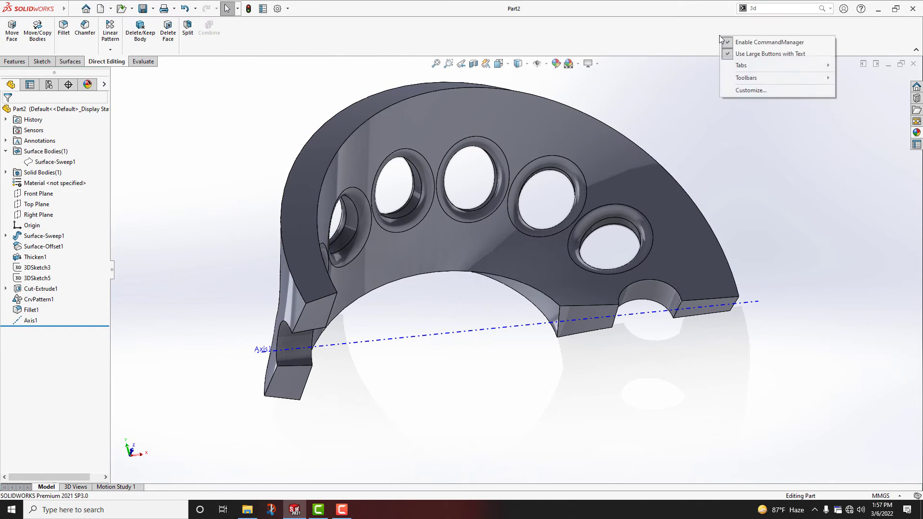
pyautogui.moveTo(750, 70)
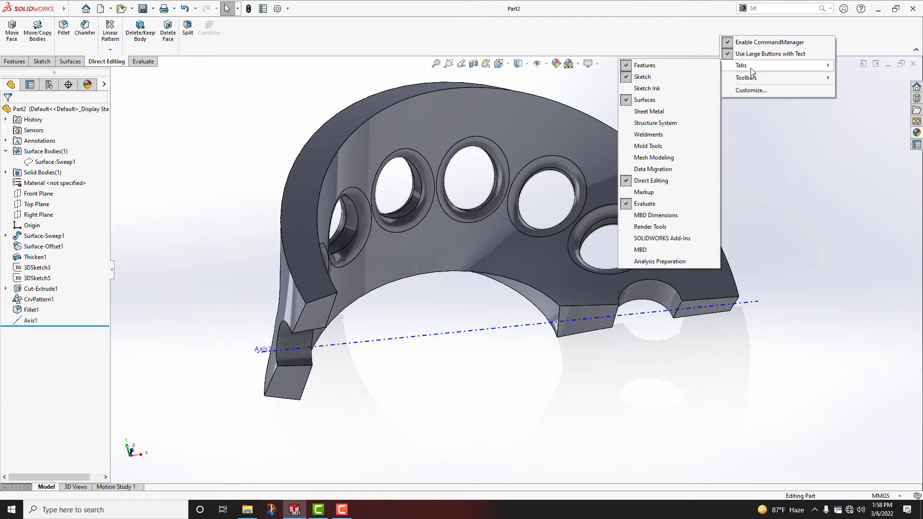
pyautogui.click(210, 111)
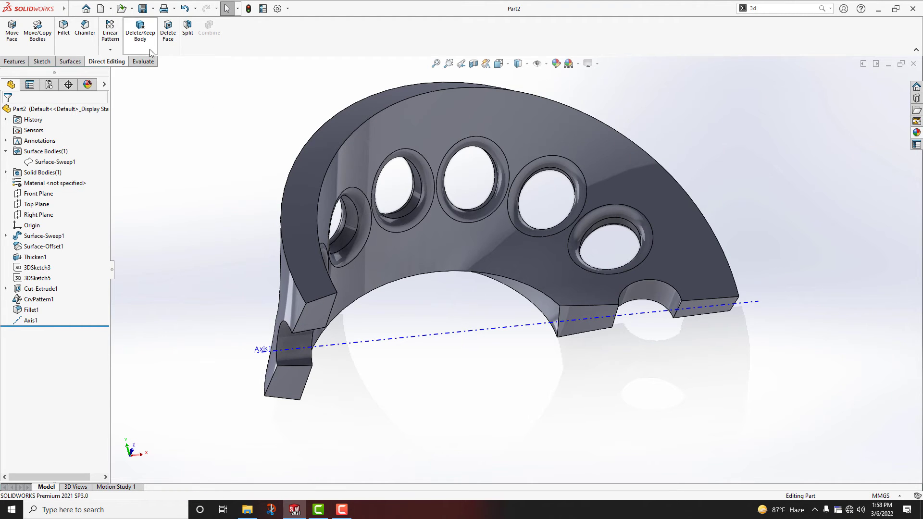
# - Make one copy of the filleted solid body, rotated 180 degrees about the reference axis
pyautogui.click(36, 38)
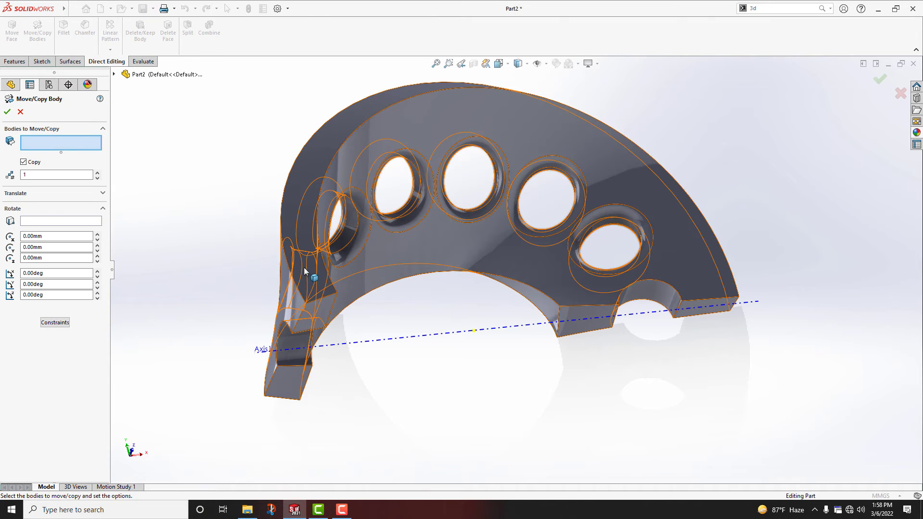
pyautogui.click(304, 267)
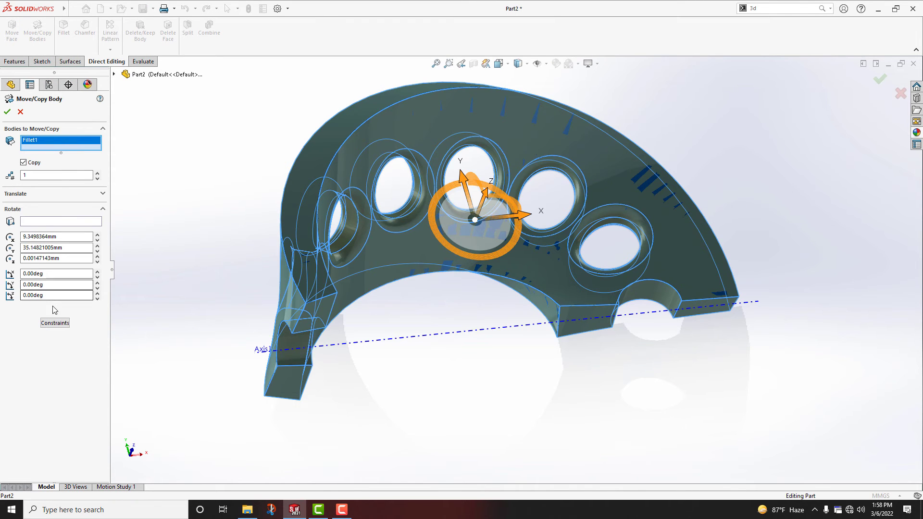
pyautogui.click(42, 222)
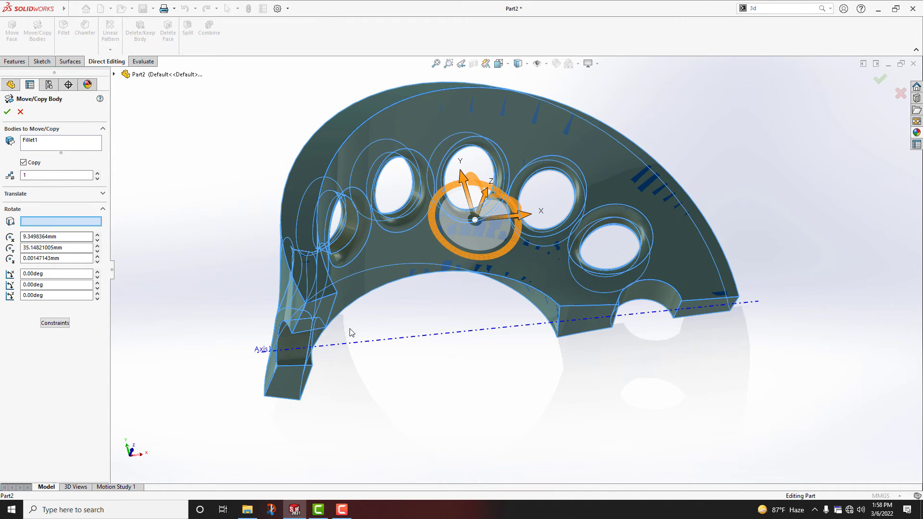
pyautogui.click(367, 345)
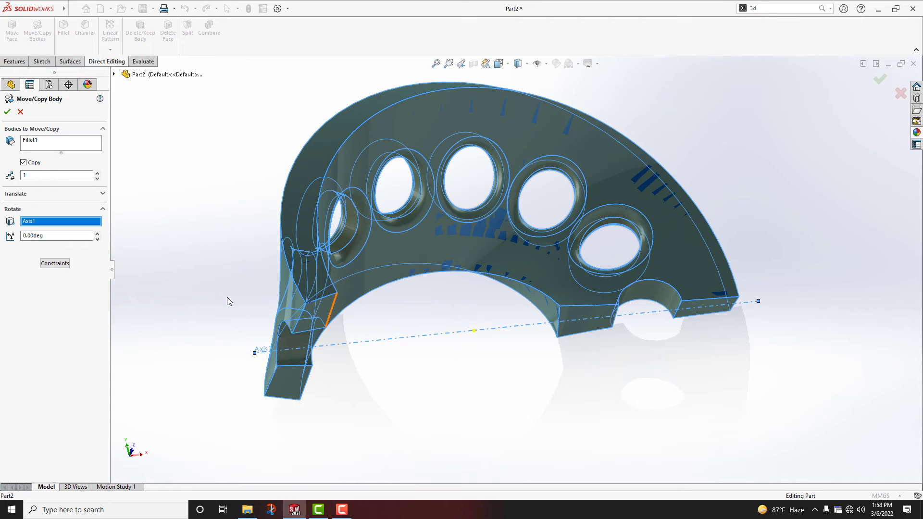
pyautogui.click(39, 236)
pyautogui.write('180')
pyautogui.press('Return')
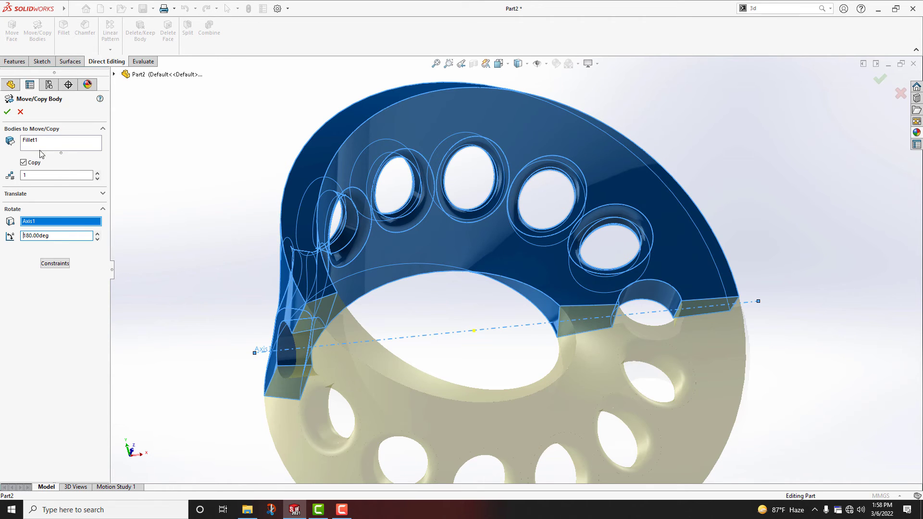
pyautogui.click(6, 112)
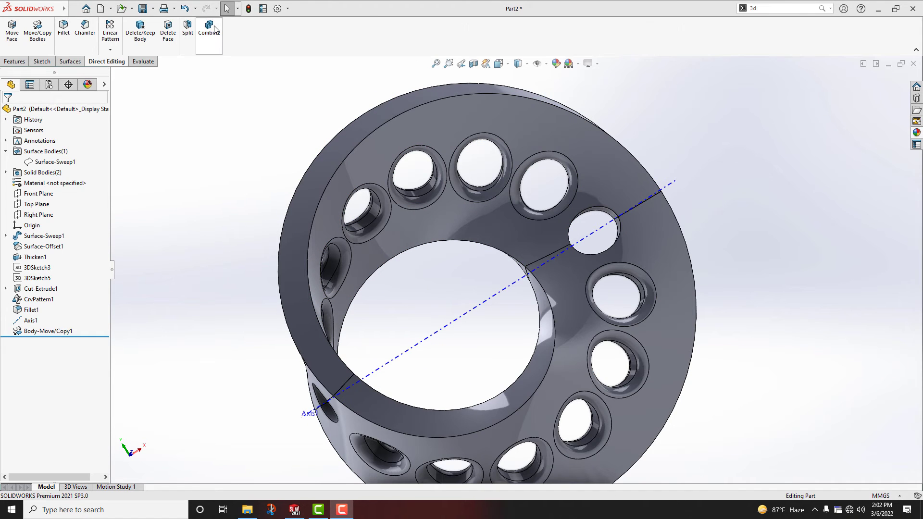
# - Combine the original half-ring body and its rotated copy into one solid body with the Add operation
pyautogui.click(209, 29)
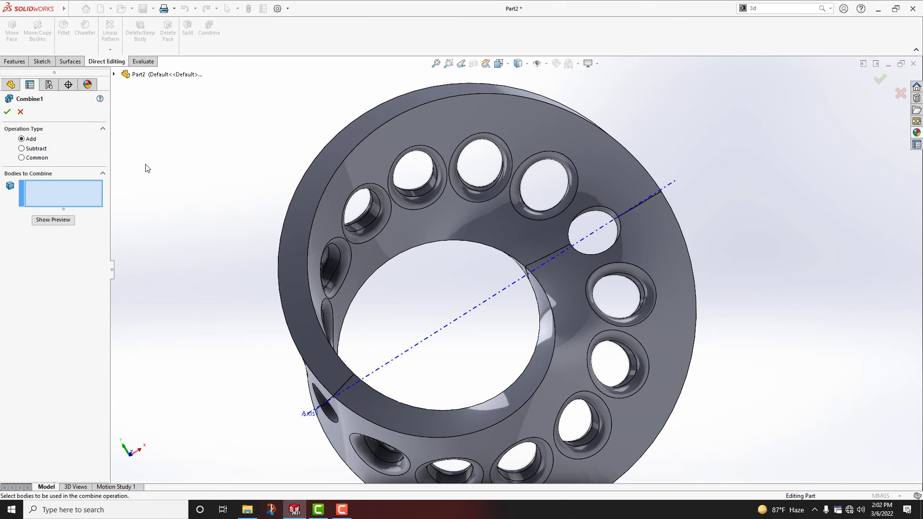
pyautogui.scroll(1, 571, 340)
pyautogui.moveTo(290, 126); pyautogui.dragTo(781, 467)
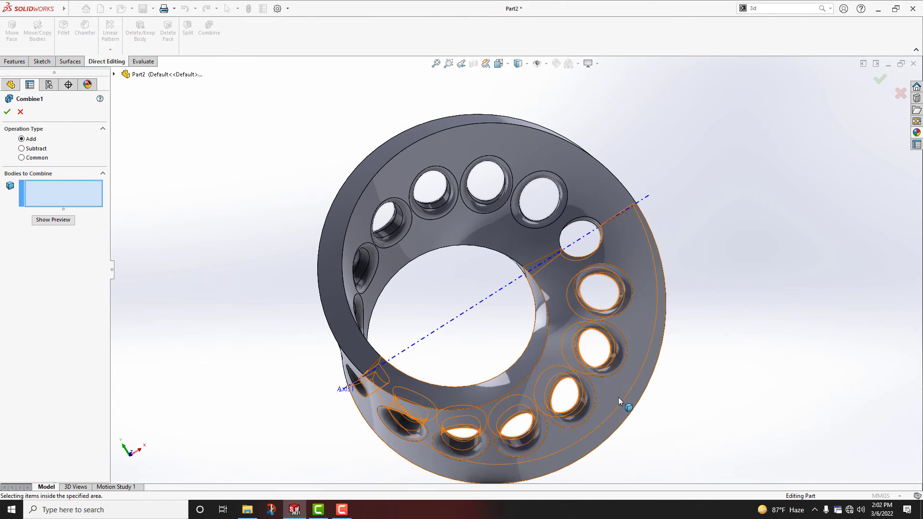
pyautogui.moveTo(619, 401); pyautogui.dragTo(620, 402)
pyautogui.click(7, 114)
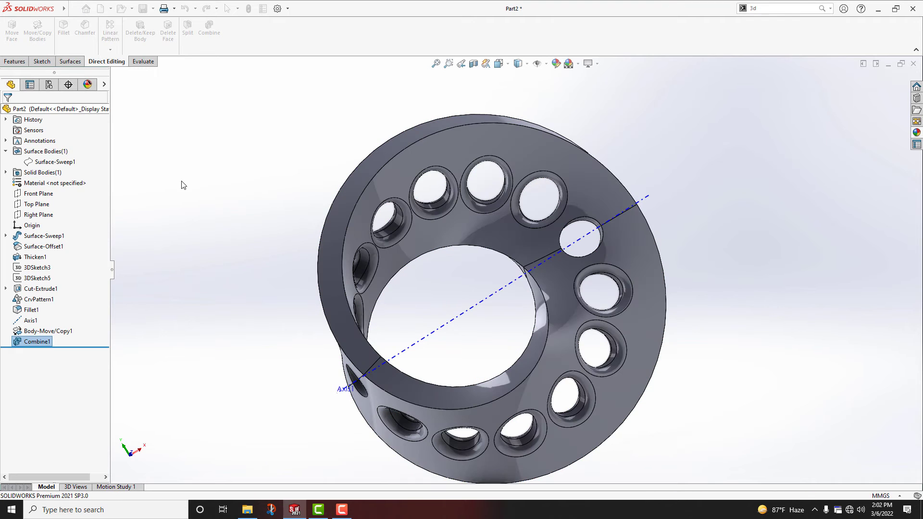
# - Apply a 3 mm fillet to the rim edges of the two unfilleted holes that cross the seams between the halves
pyautogui.scroll(-4, 593, 201)
pyautogui.click(580, 212)
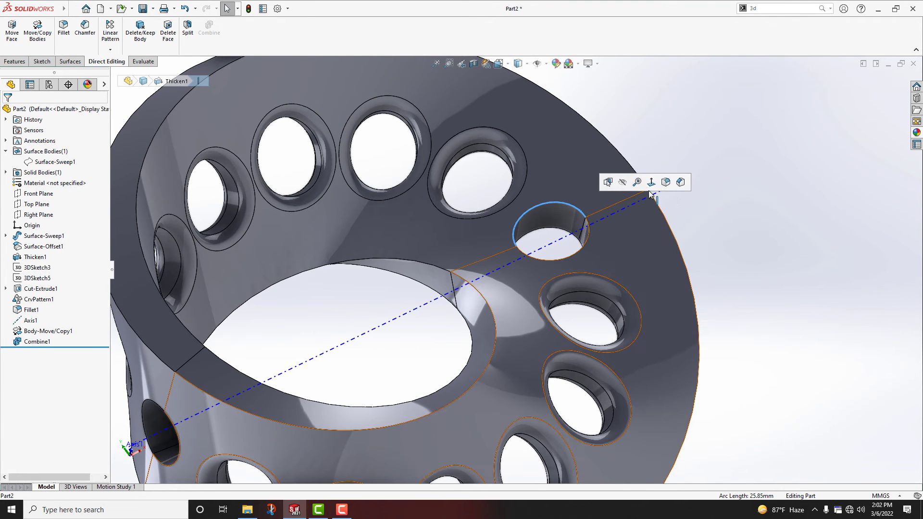
pyautogui.click(663, 183)
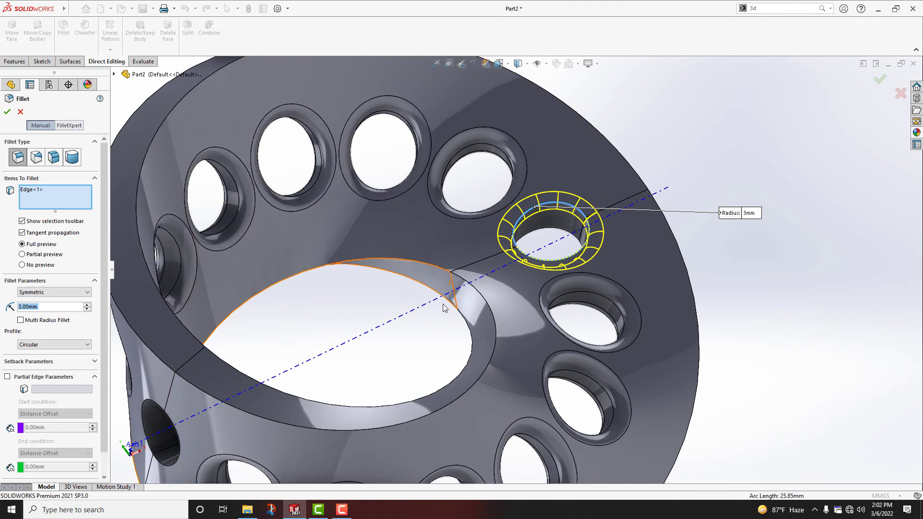
pyautogui.scroll(2, 440, 309)
pyautogui.click(267, 399)
pyautogui.moveTo(576, 278); pyautogui.dragTo(512, 79, button='middle')
pyautogui.moveTo(596, 303); pyautogui.dragTo(456, 342, button='middle')
pyautogui.click(604, 320)
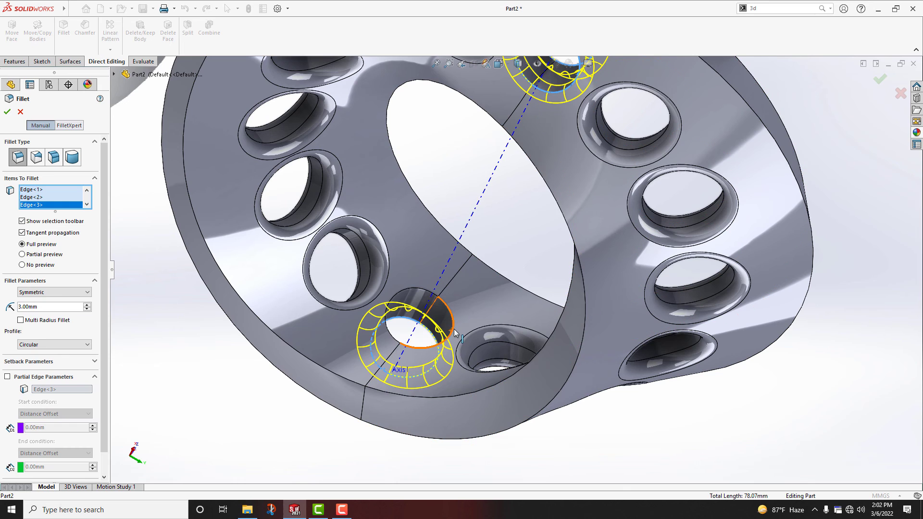
pyautogui.click(454, 329)
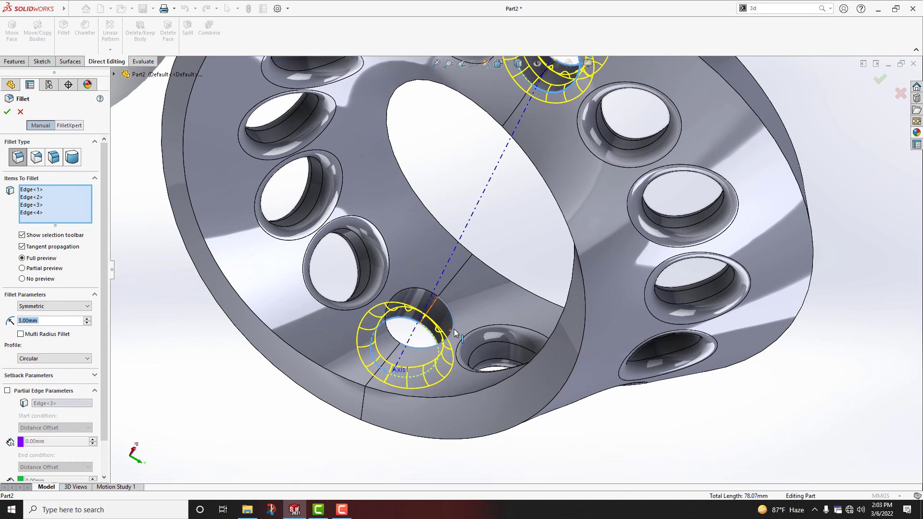
pyautogui.click(5, 114)
# - Fillet the twisted ring's continuous long edge with a 2.5 mm radius and repeat the same fillet on the remaining long edge
pyautogui.scroll(4, 481, 274)
pyautogui.moveTo(504, 327); pyautogui.dragTo(486, 208, button='middle')
pyautogui.click(486, 207)
pyautogui.moveTo(526, 174); pyautogui.dragTo(460, 141, button='middle')
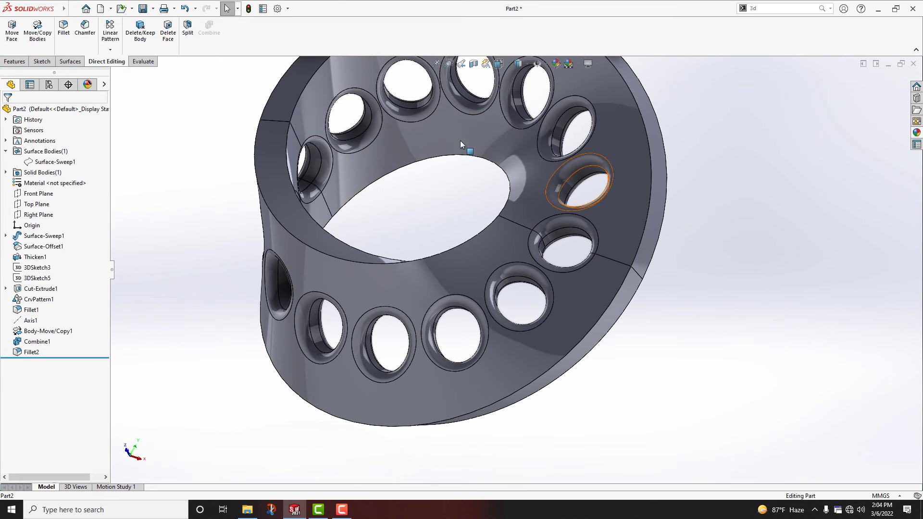
pyautogui.click(14, 63)
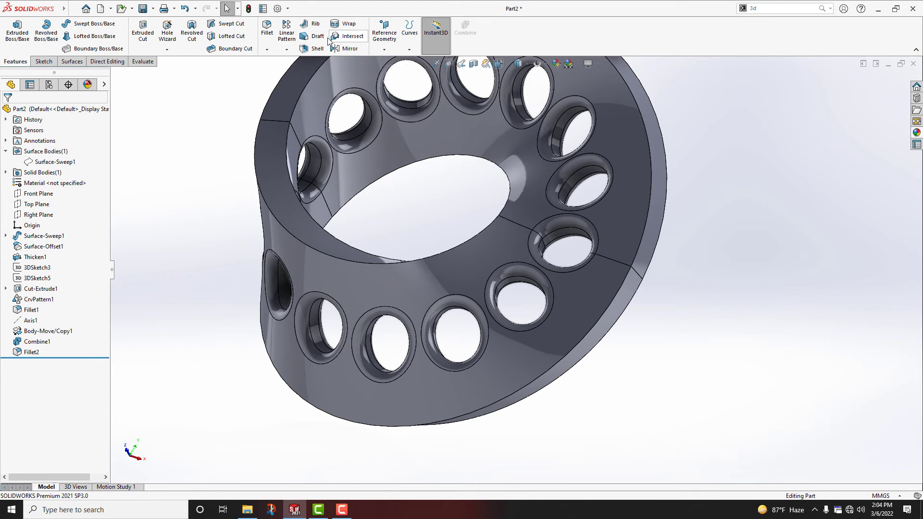
pyautogui.click(608, 310)
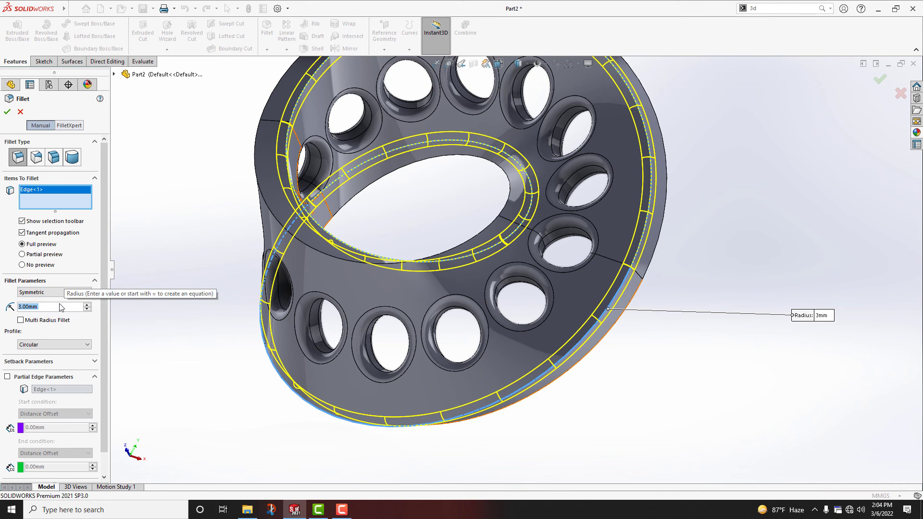
pyautogui.write('2.5')
pyautogui.press('Return')
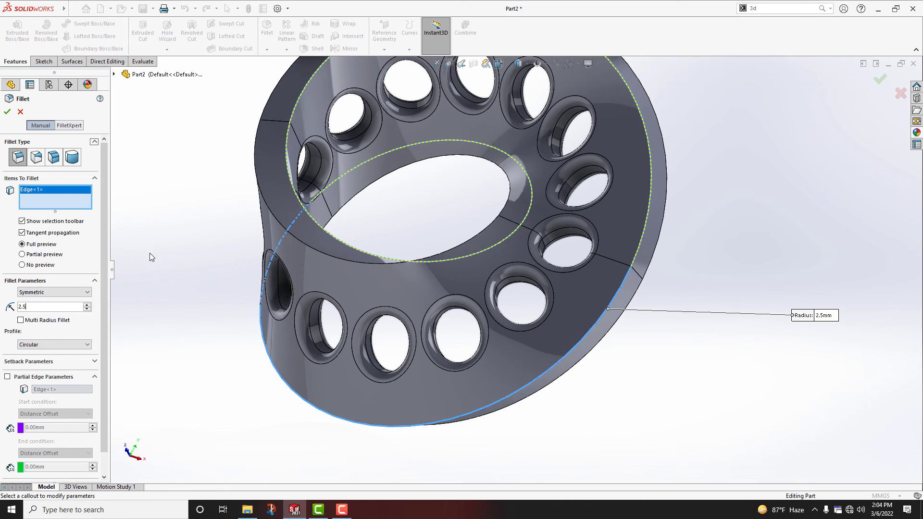
pyautogui.moveTo(207, 309); pyautogui.dragTo(415, 278, button='middle')
pyautogui.click(7, 112)
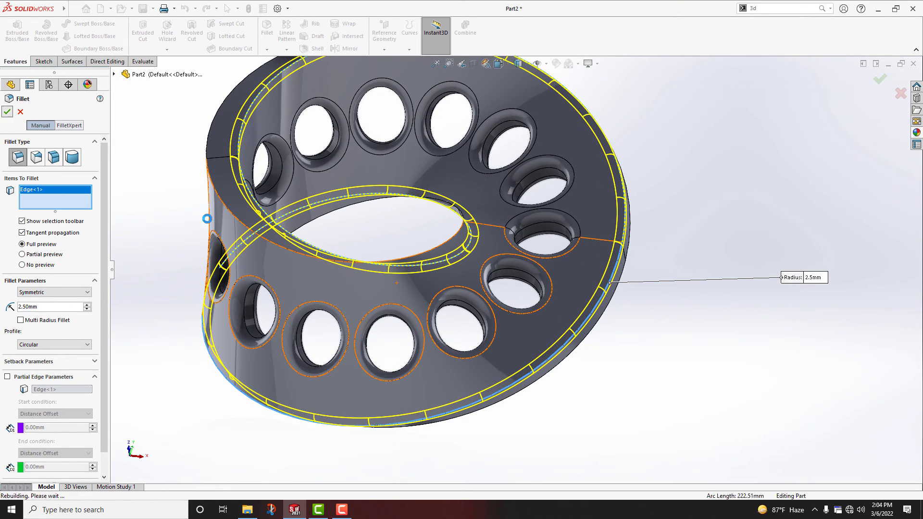
pyautogui.press('Return')
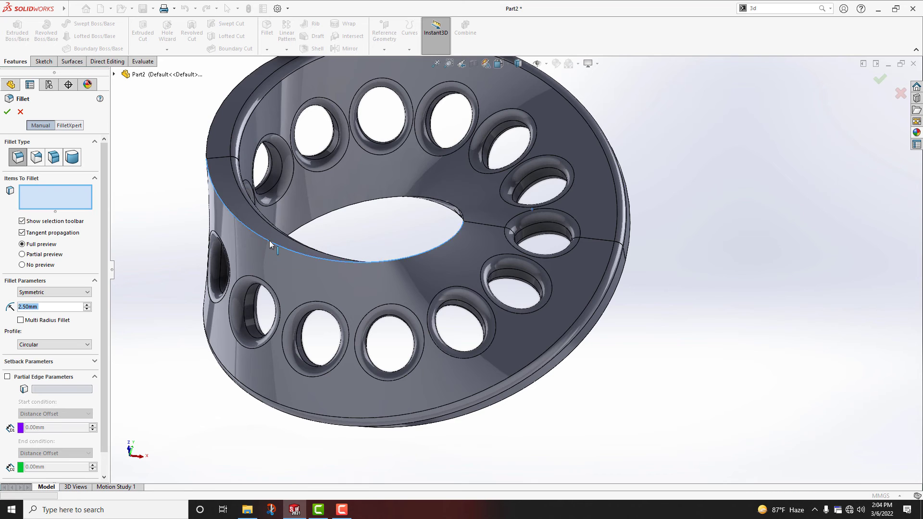
pyautogui.click(269, 241)
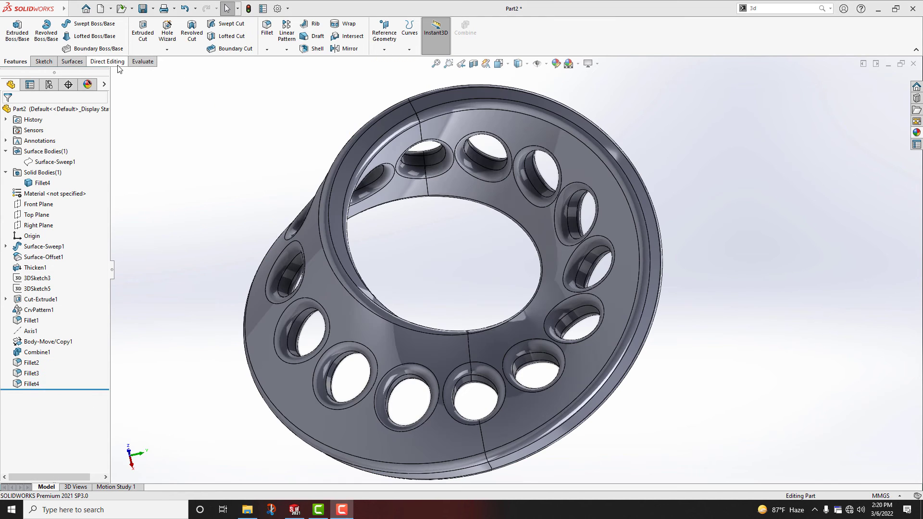
# - Make one copy of the finished ring body, rotated 167.14 degrees about the Z axis
pyautogui.click(106, 61)
pyautogui.click(37, 31)
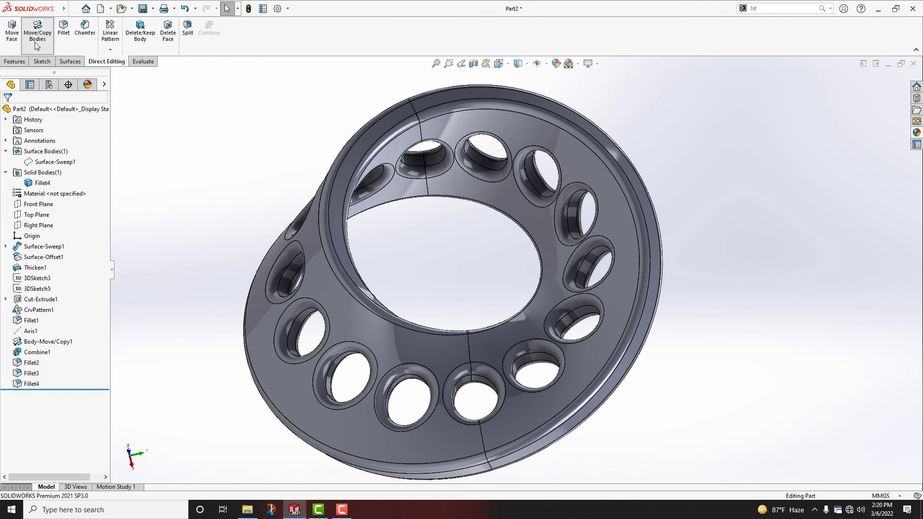
pyautogui.click(358, 298)
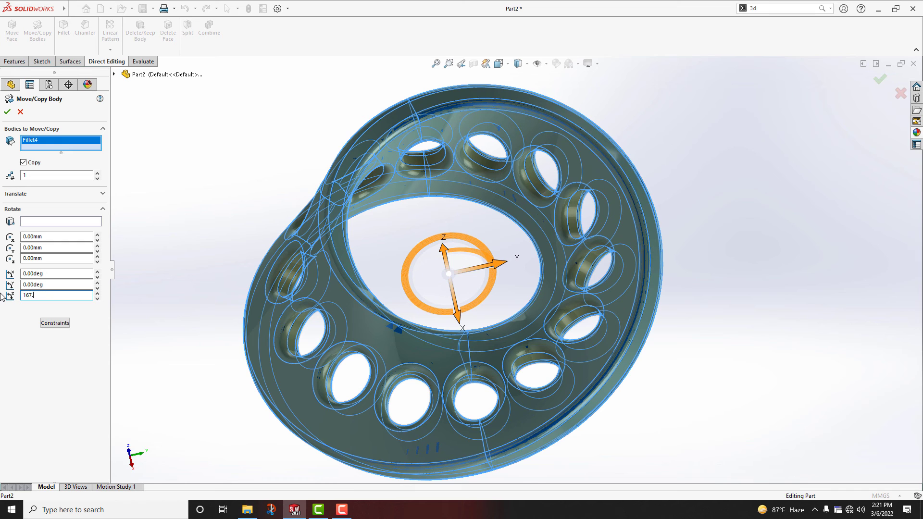
pyautogui.press('Return')
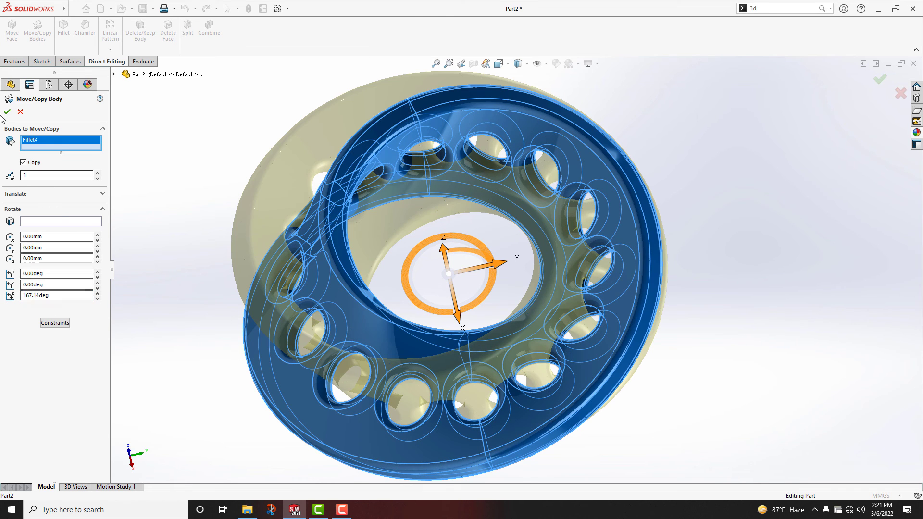
pyautogui.click(8, 112)
# - Apply the yellow high gloss plastic appearance to one of the two interlocking ring bodies
pyautogui.moveTo(538, 406); pyautogui.dragTo(605, 344, button='middle')
pyautogui.click(917, 133)
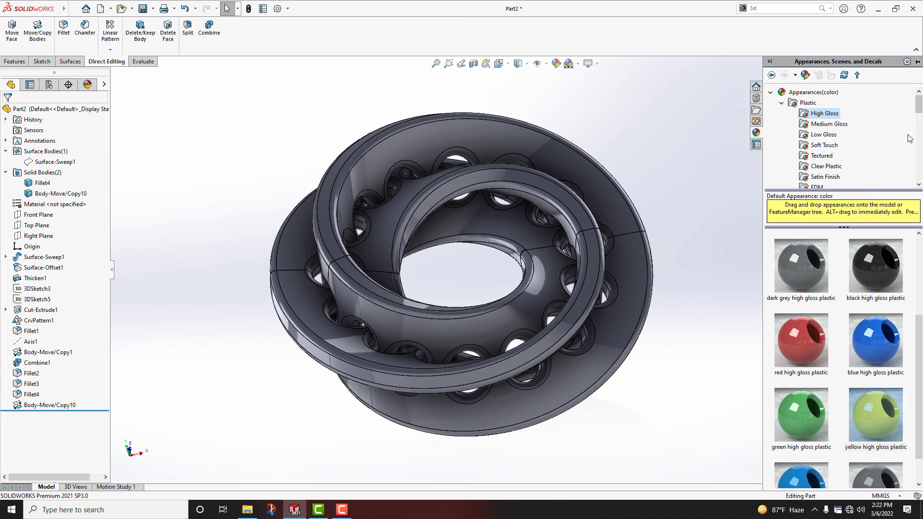
pyautogui.moveTo(879, 419); pyautogui.dragTo(552, 341)
pyautogui.click(553, 335)
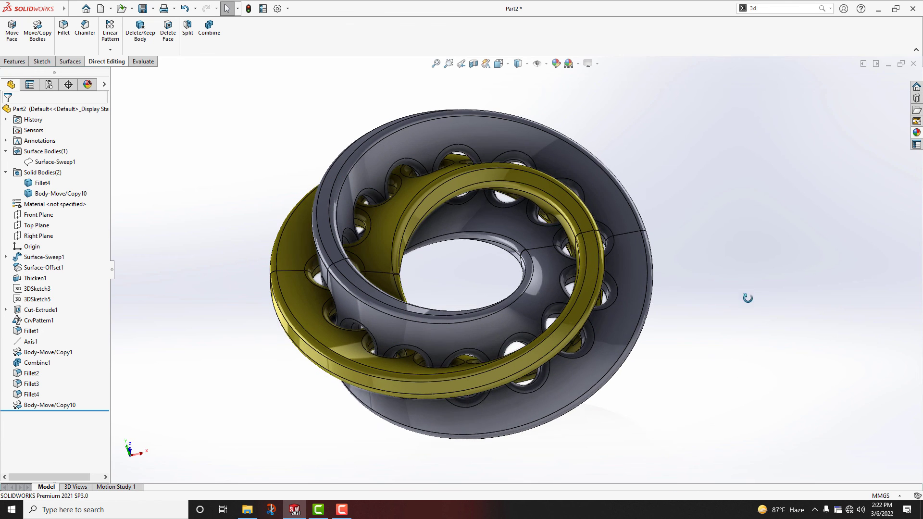
# - Apply a steel appearance from the metal category to the other, still uncoloured ring body
pyautogui.click(917, 133)
pyautogui.click(782, 103)
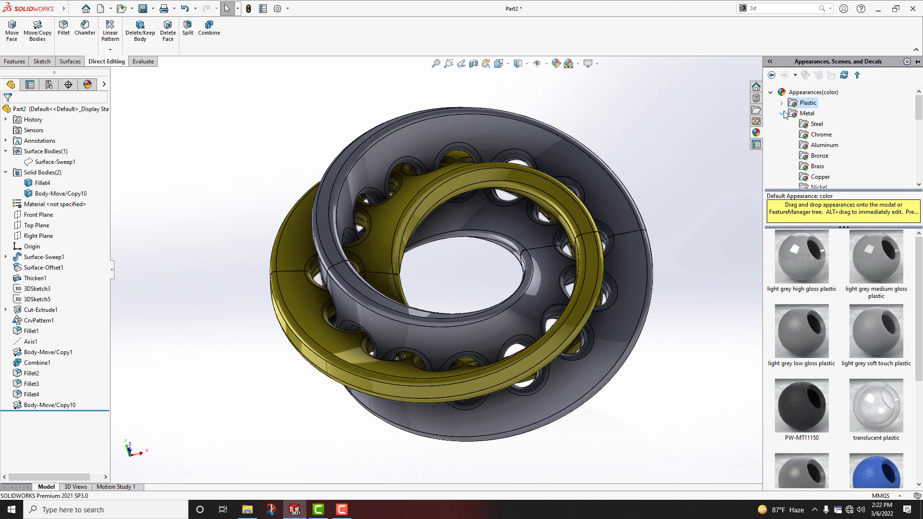
pyautogui.click(812, 124)
pyautogui.moveTo(803, 265); pyautogui.dragTo(633, 309)
pyautogui.click(642, 310)
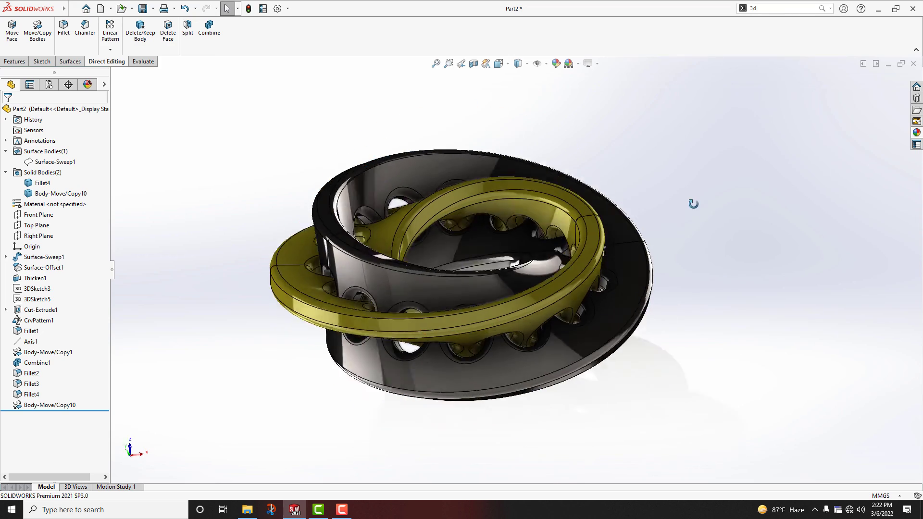
# - Change the scene to one with a plain white background
pyautogui.click(596, 63)
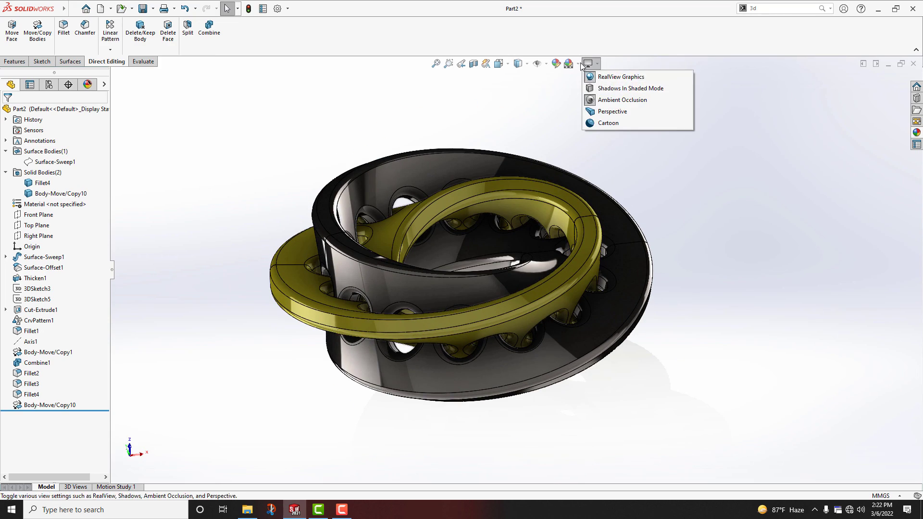
pyautogui.click(578, 64)
pyautogui.click(582, 89)
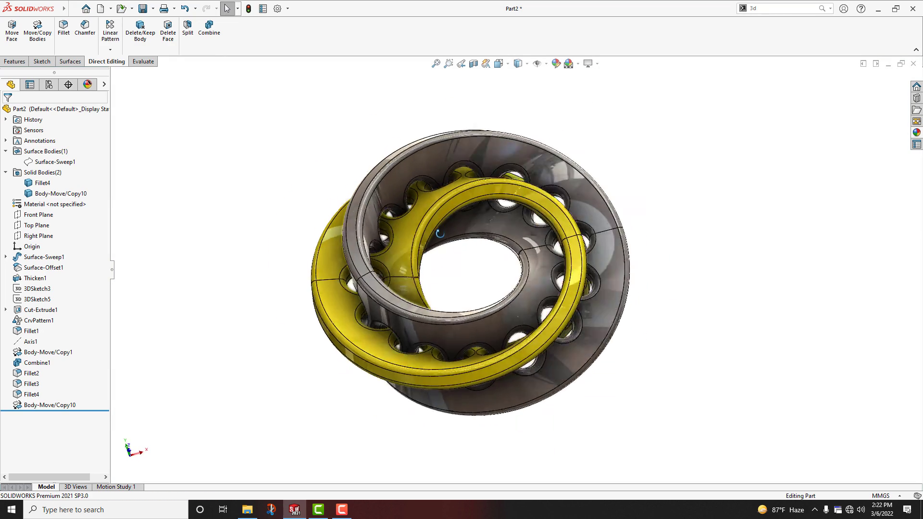